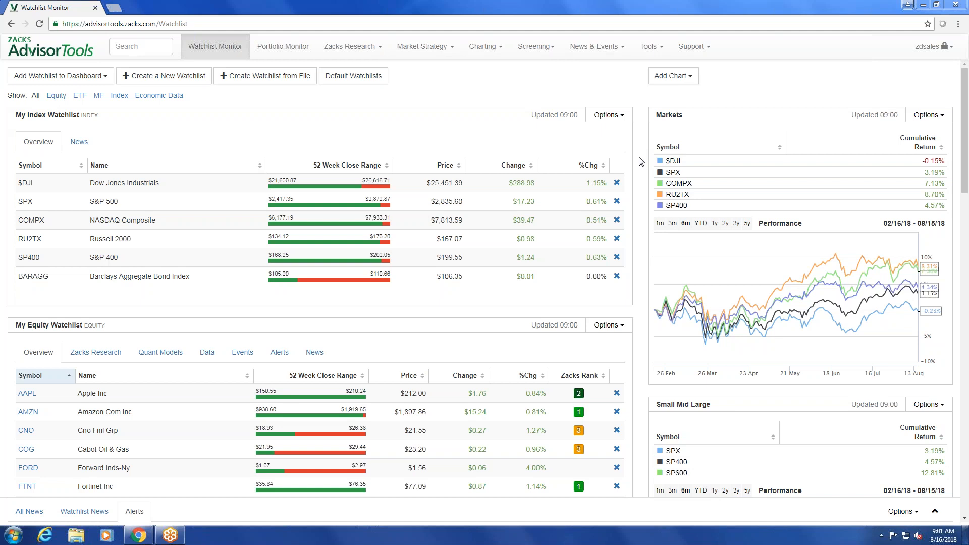
Look over the index, equity, mutual fund and ETF watchlists on the Watchlist Monitor dashboard.
{"action": "scroll", "coordinate": [599, 92], "scroll_direction": "down", "scroll_amount": 1}
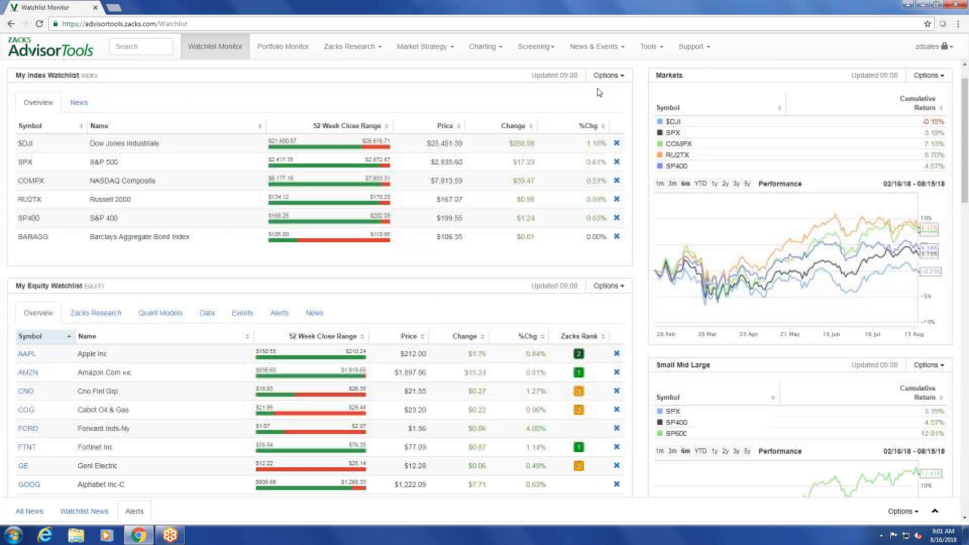
{"action": "scroll", "coordinate": [599, 93], "scroll_direction": "down", "scroll_amount": 3}
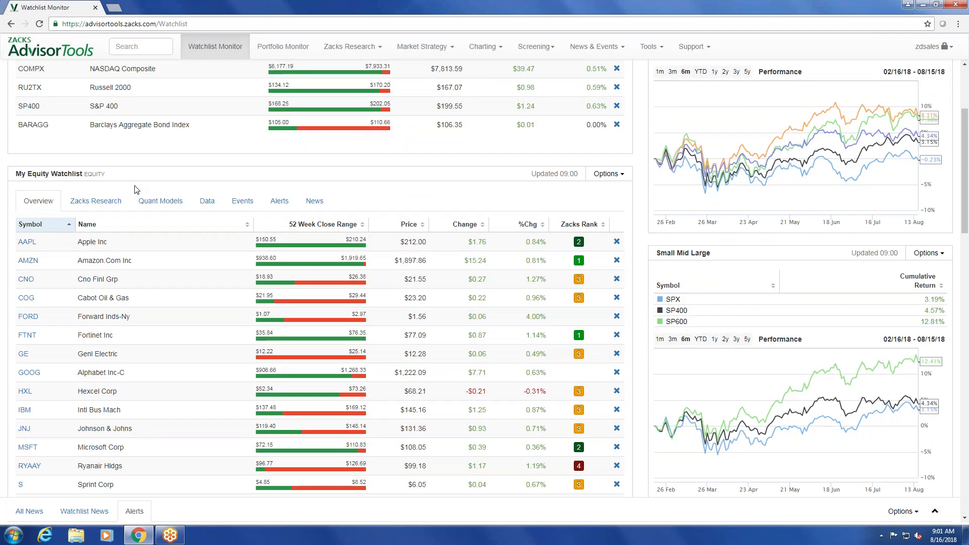
{"action": "scroll", "coordinate": [156, 269], "scroll_direction": "down", "scroll_amount": 8}
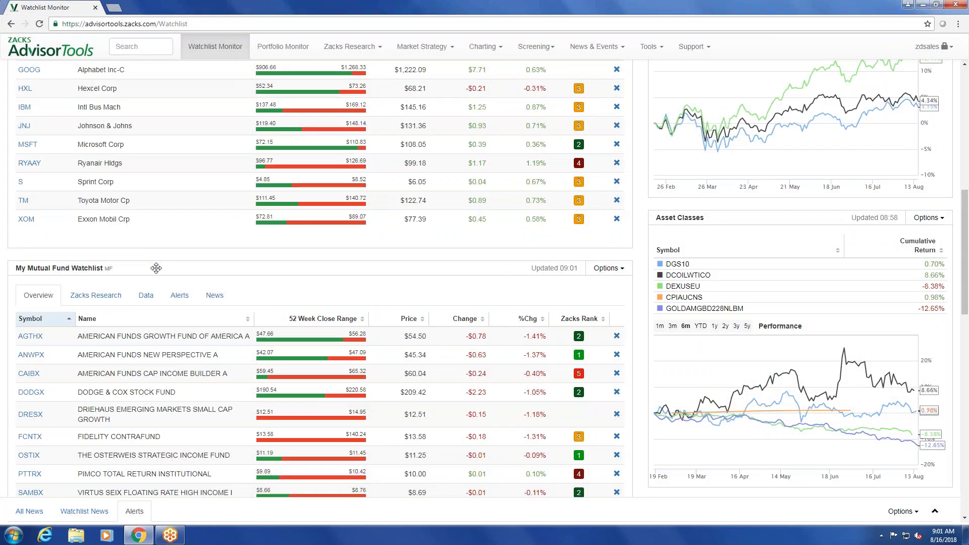
{"action": "scroll", "coordinate": [118, 268], "scroll_direction": "down", "scroll_amount": 12}
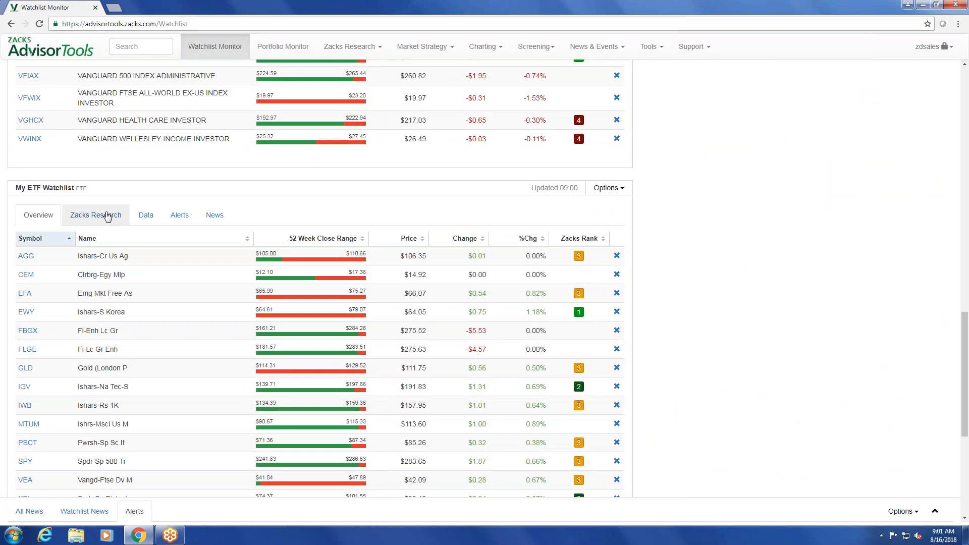
{"action": "scroll", "coordinate": [108, 216], "scroll_direction": "up", "scroll_amount": 20}
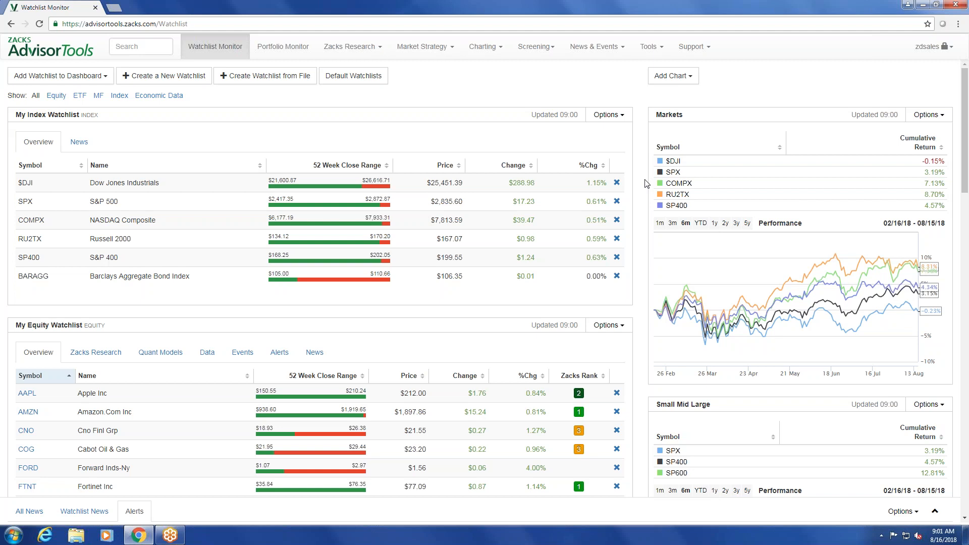
View the equity watchlist's Zacks Research, and sort its Quant Models view by Zacks Rank in ascending order.
{"action": "scroll", "coordinate": [646, 180], "scroll_direction": "down", "scroll_amount": 4}
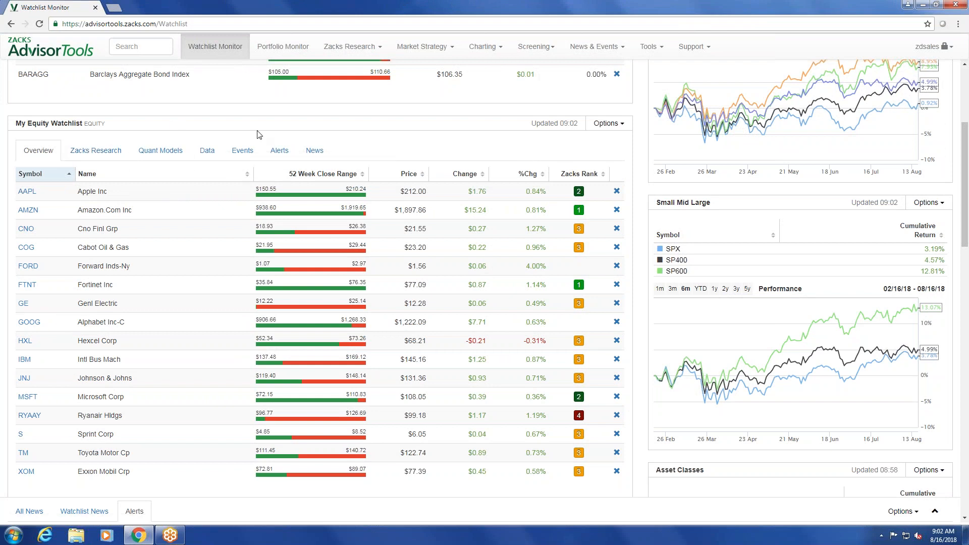
{"action": "left_click", "coordinate": [95, 150]}
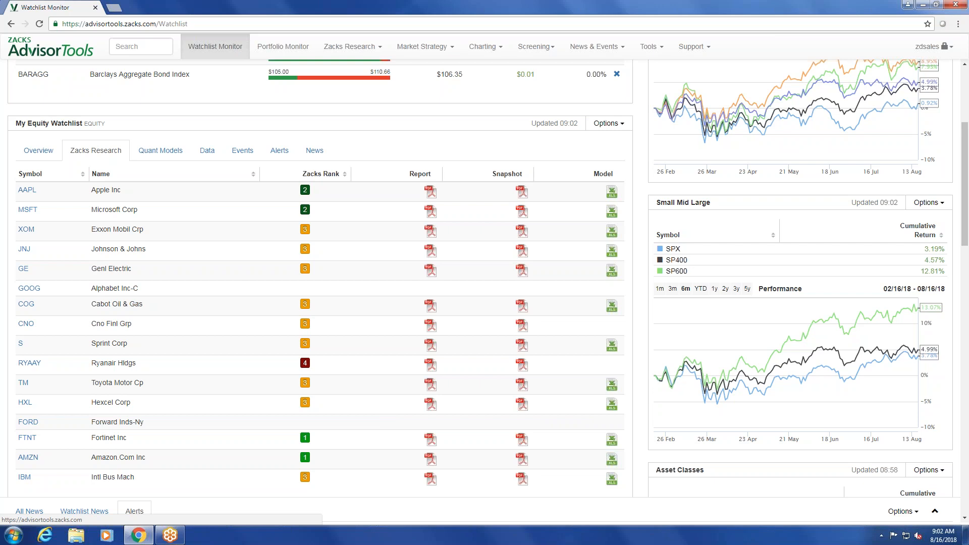
{"action": "left_click", "coordinate": [146, 159]}
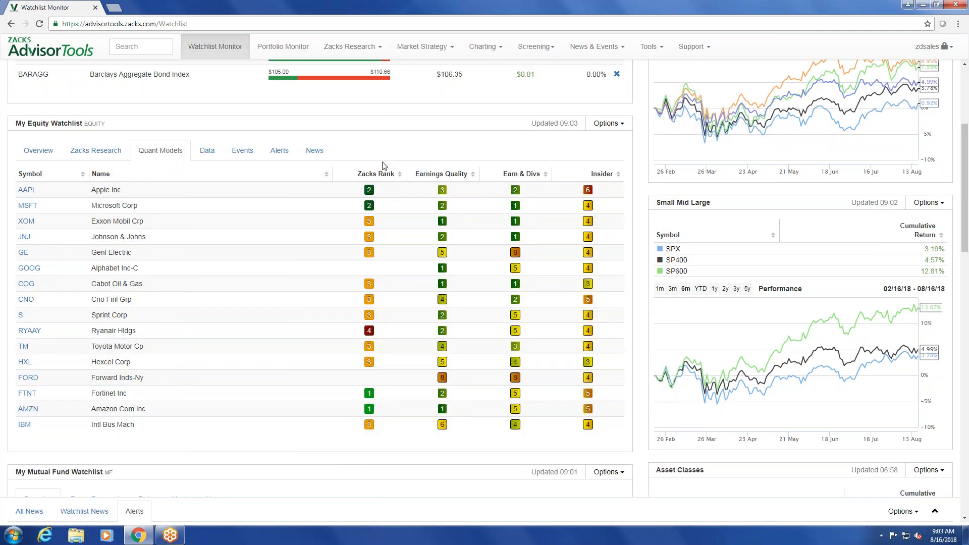
{"action": "left_click", "coordinate": [382, 176]}
{"action": "left_click", "coordinate": [383, 177]}
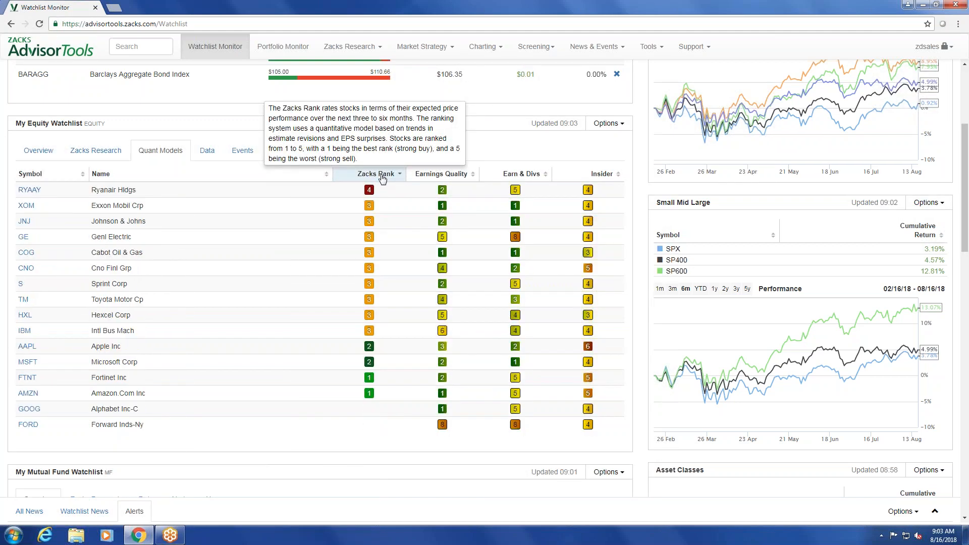
{"action": "left_click", "coordinate": [382, 177]}
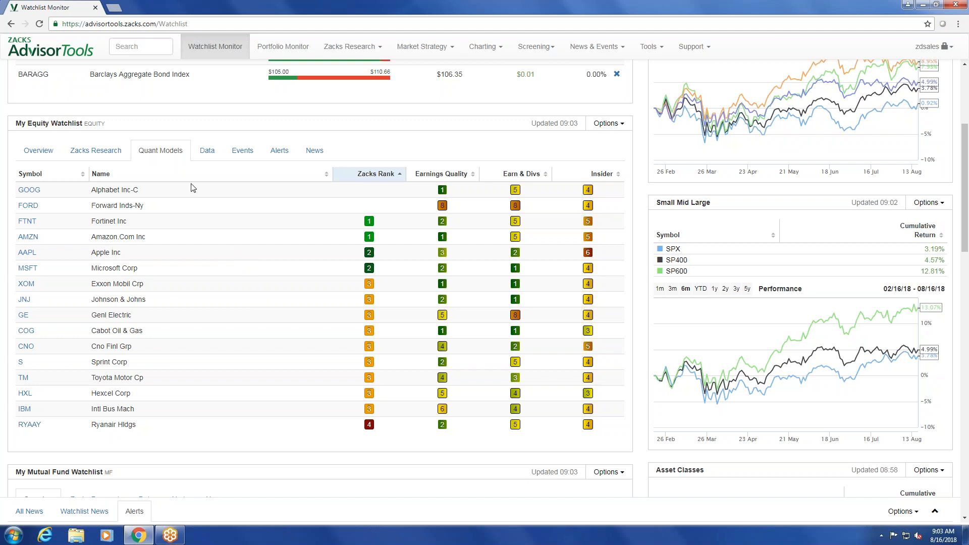
Show the equity watchlist's Data view and look at the financial metrics that can be added to it.
{"action": "left_click", "coordinate": [207, 160]}
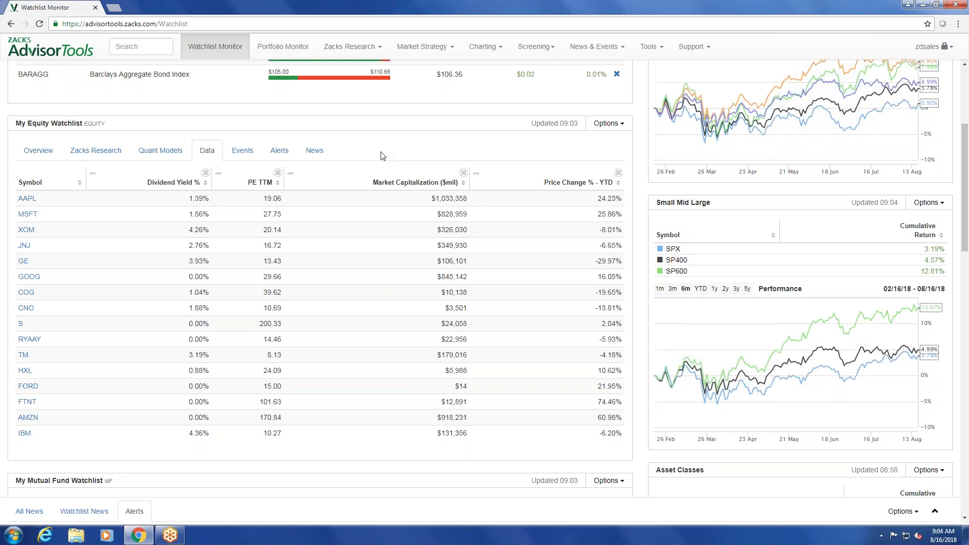
{"action": "left_click", "coordinate": [656, 49]}
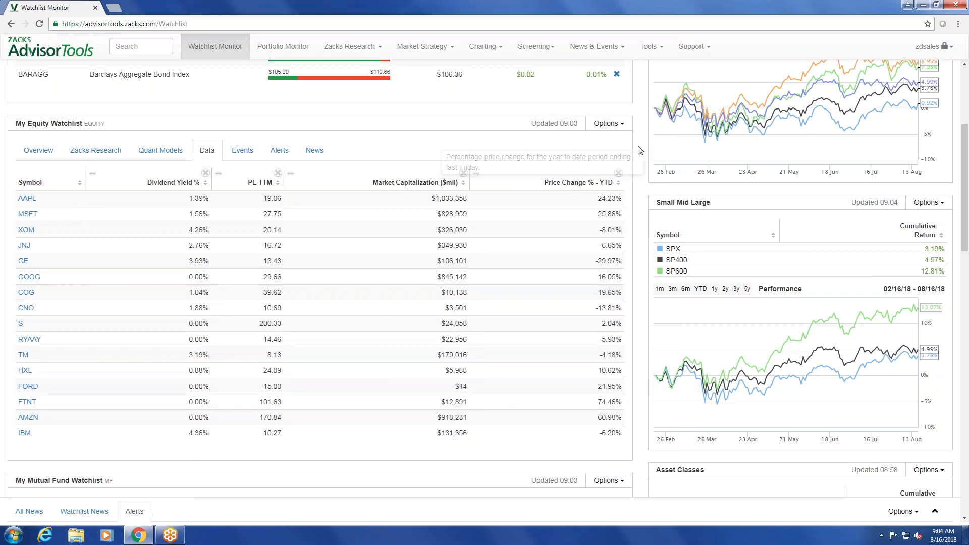
{"action": "left_click", "coordinate": [643, 50]}
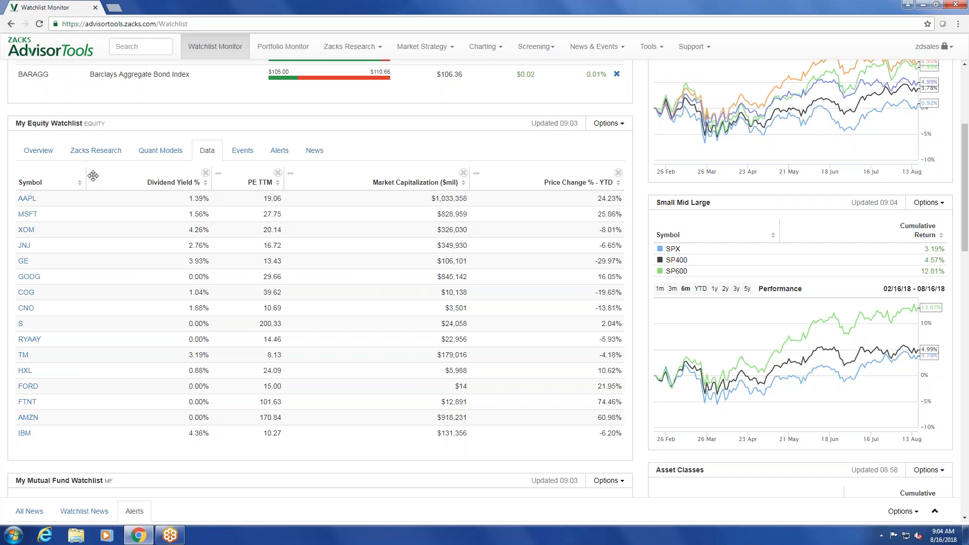
{"action": "left_click", "coordinate": [607, 124]}
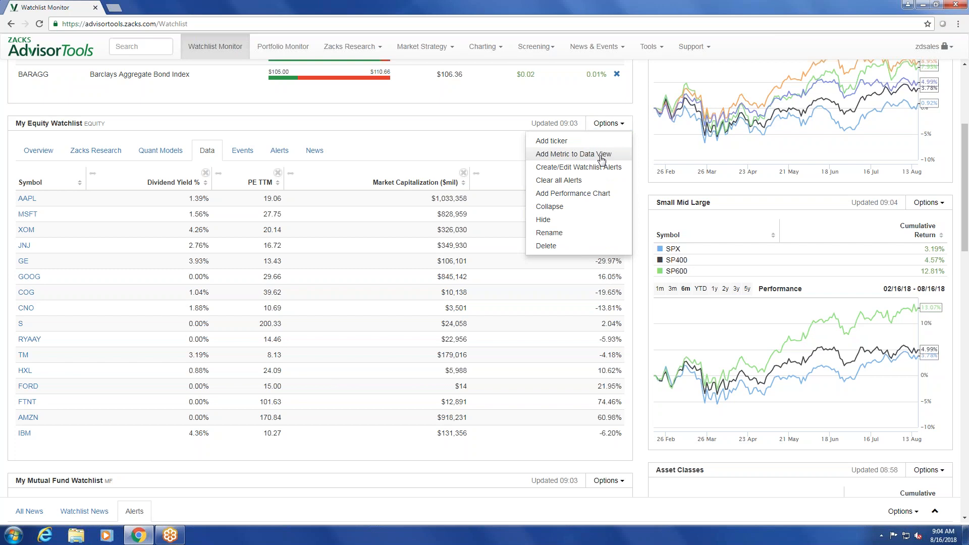
{"action": "left_click", "coordinate": [601, 156]}
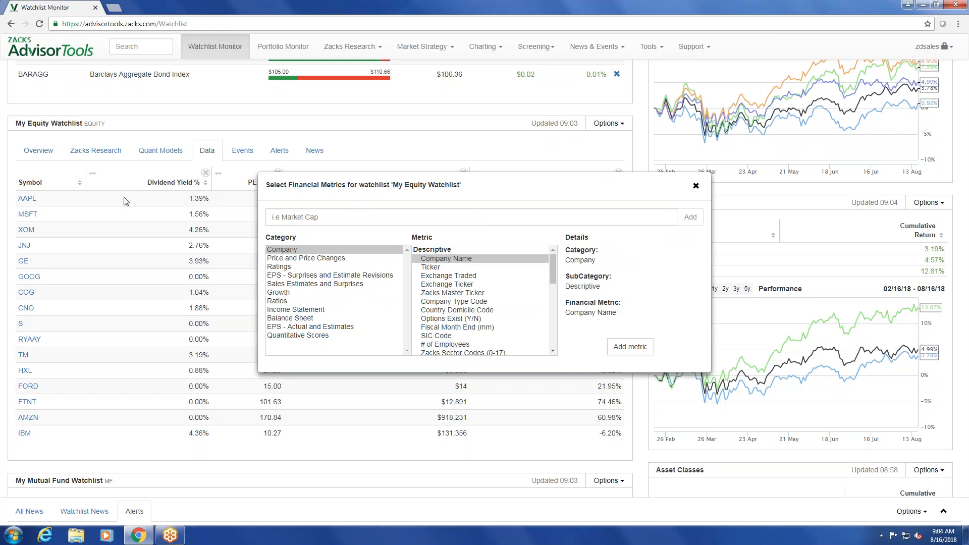
{"action": "left_click", "coordinate": [696, 186]}
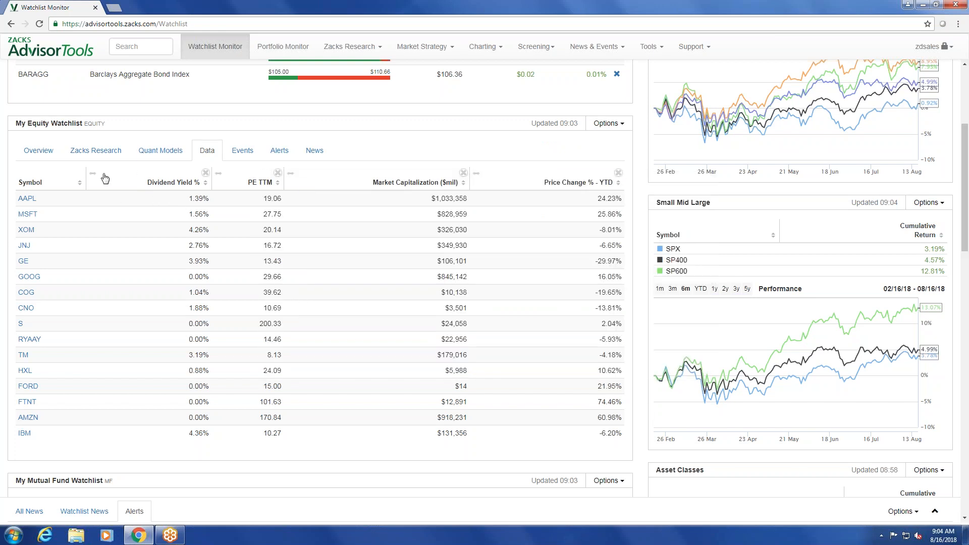
Place the Dividend Yield % column after PE TTM in the equity data view and remove the PE TTM column.
{"action": "left_click_drag", "start_coordinate": [104, 177], "coordinate": [192, 175]}
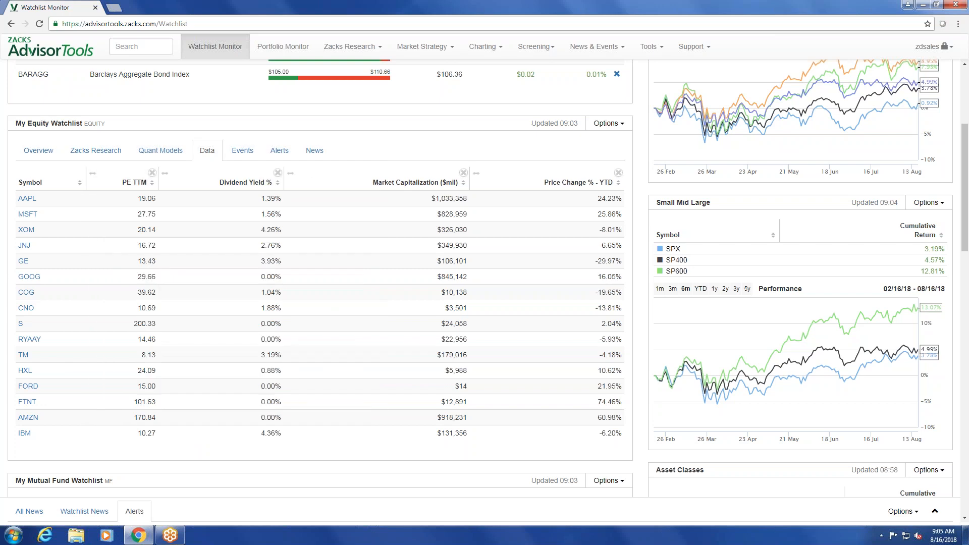
{"action": "left_click", "coordinate": [152, 172]}
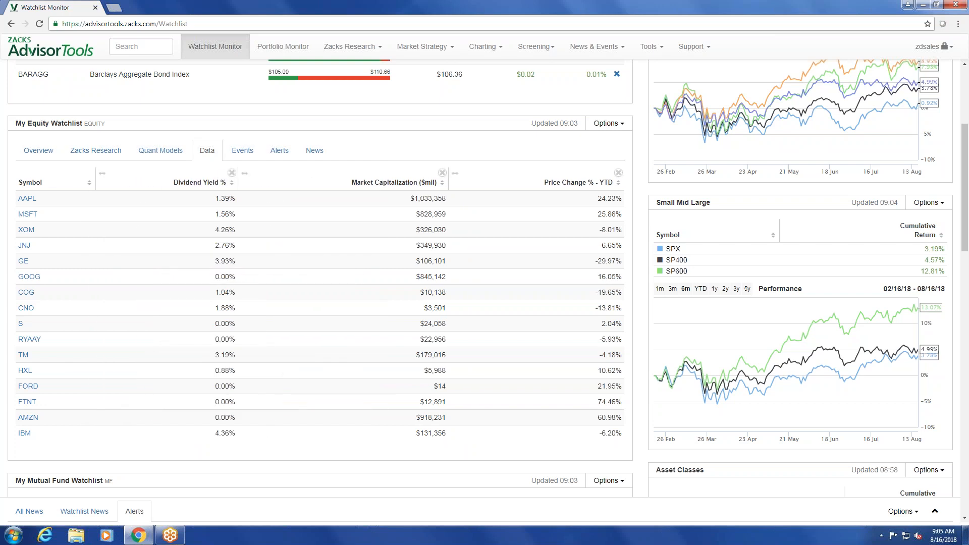
View the equity watchlist's events, news and alerts, and return to its overview.
{"action": "left_click", "coordinate": [242, 156]}
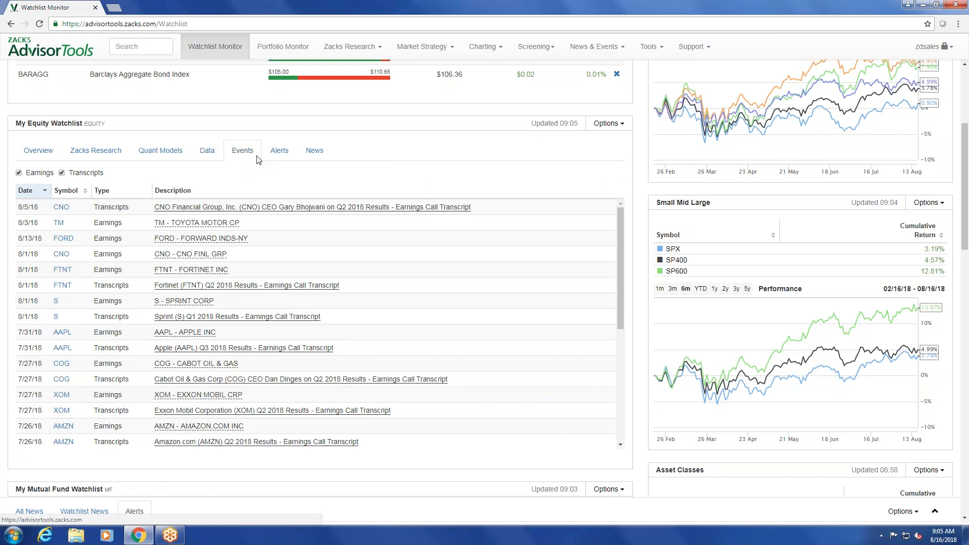
{"action": "left_click", "coordinate": [315, 154]}
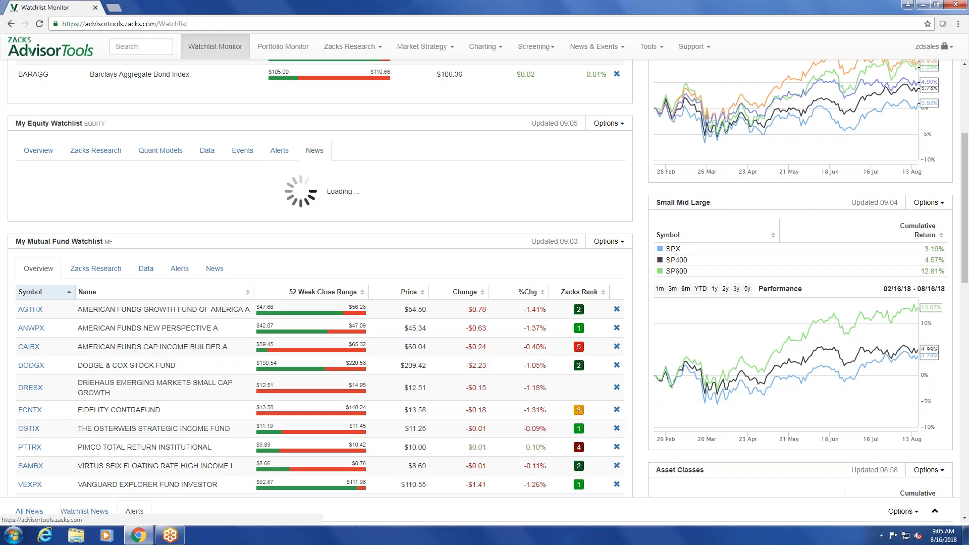
{"action": "left_click", "coordinate": [240, 154]}
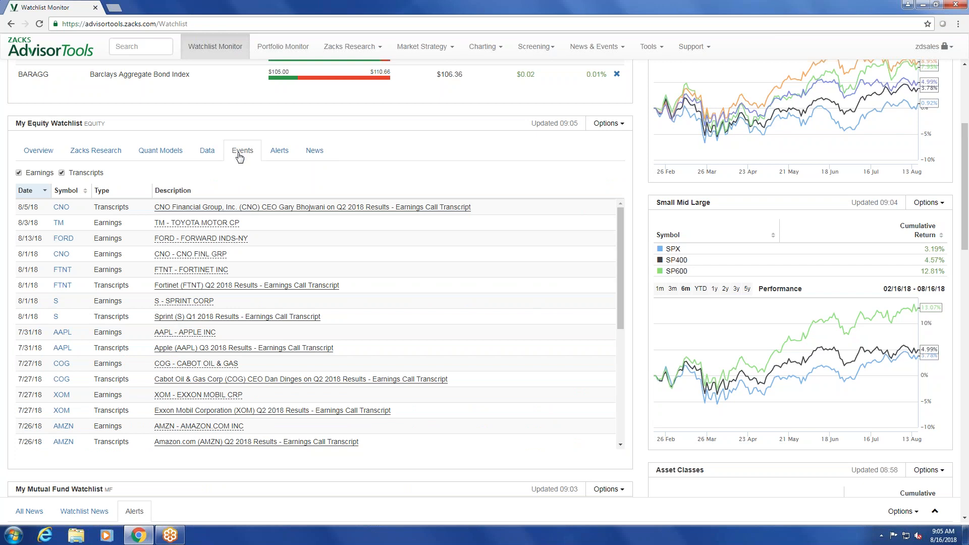
{"action": "left_click", "coordinate": [283, 158]}
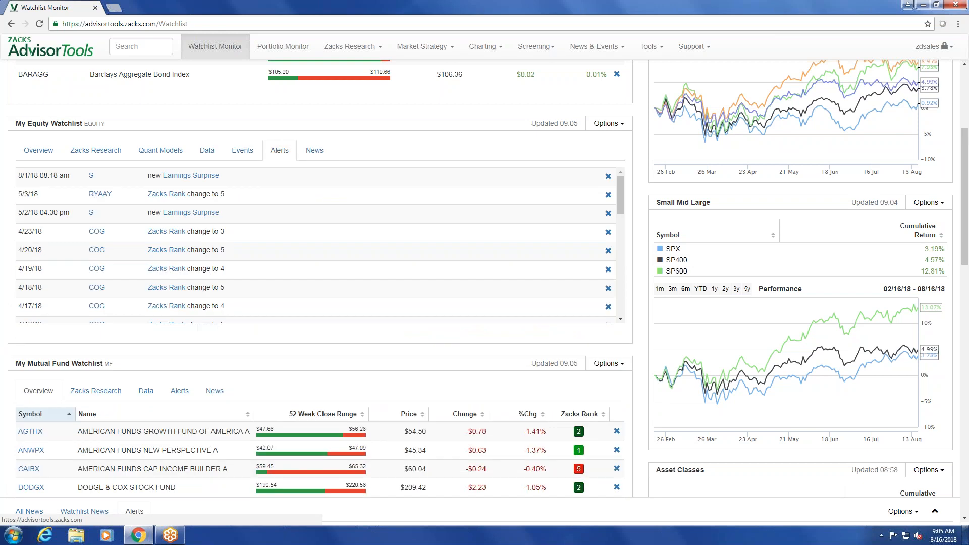
{"action": "left_click", "coordinate": [38, 150]}
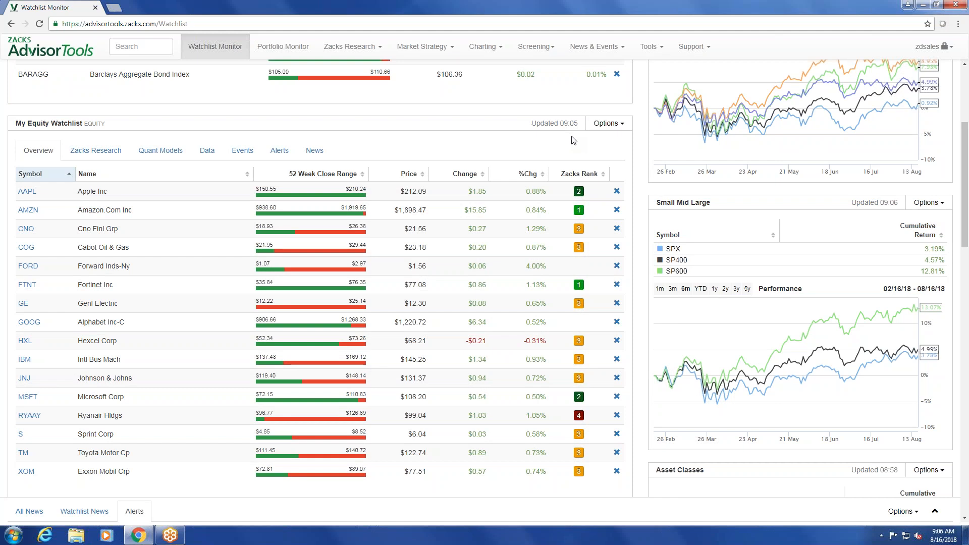
Enable the system alert for Zacks Rank changes on My Equity Watchlist and save the system alerts.
{"action": "left_click", "coordinate": [596, 127]}
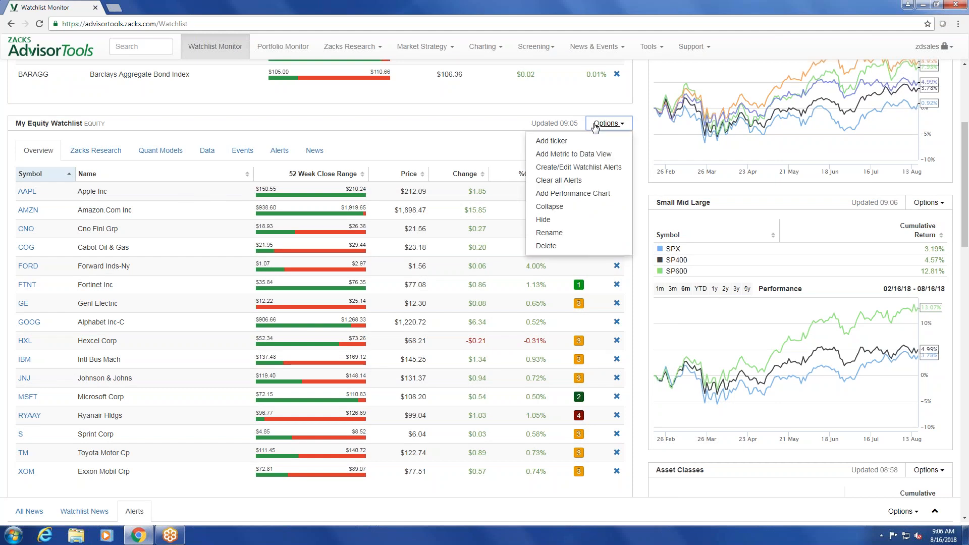
{"action": "left_click", "coordinate": [585, 169]}
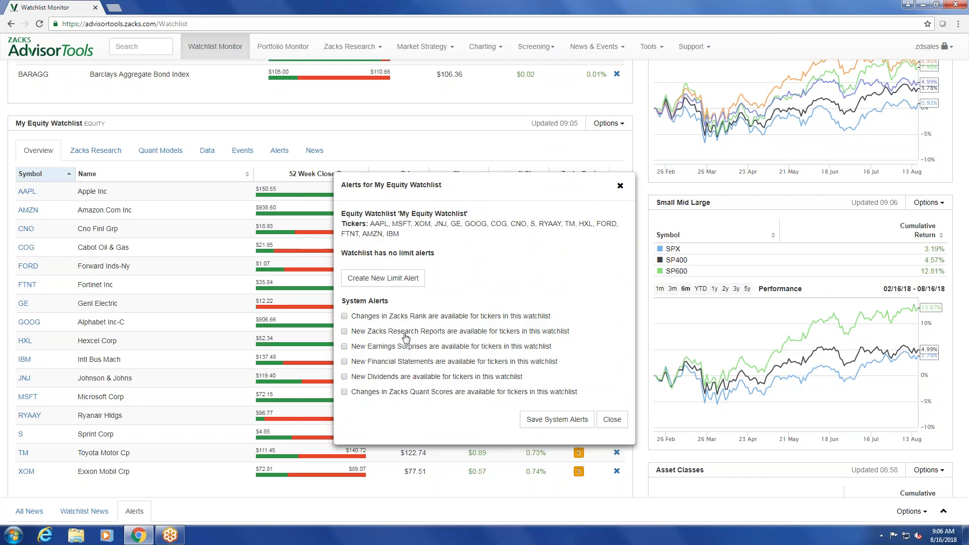
{"action": "left_click", "coordinate": [344, 317]}
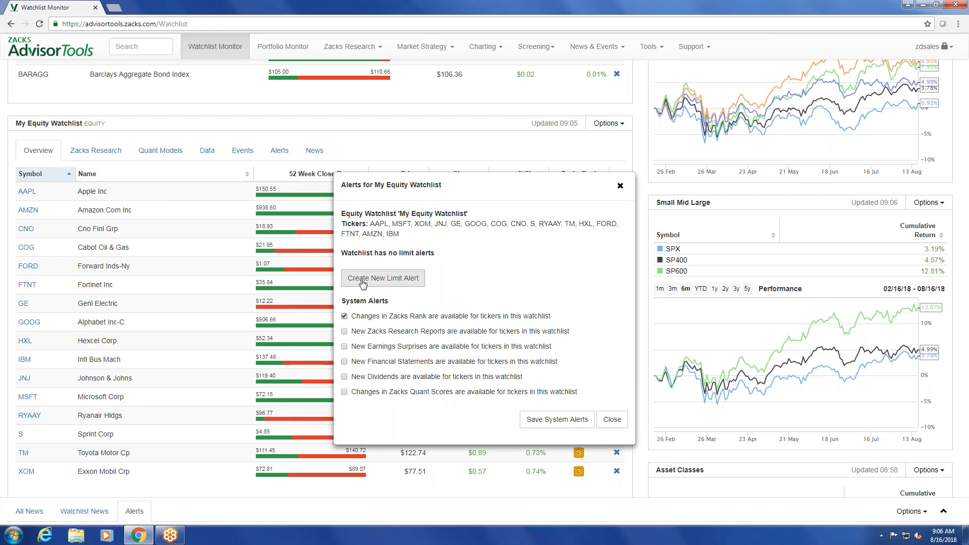
{"action": "left_click", "coordinate": [557, 423]}
{"action": "left_click", "coordinate": [611, 422]}
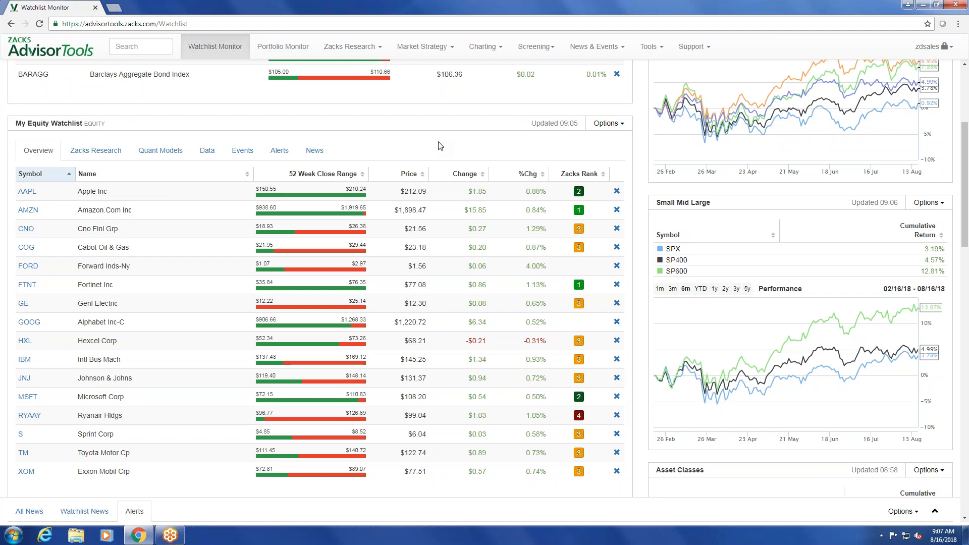
Start a new equities watchlist and name it test.
{"action": "scroll", "coordinate": [438, 146], "scroll_direction": "up", "scroll_amount": 4}
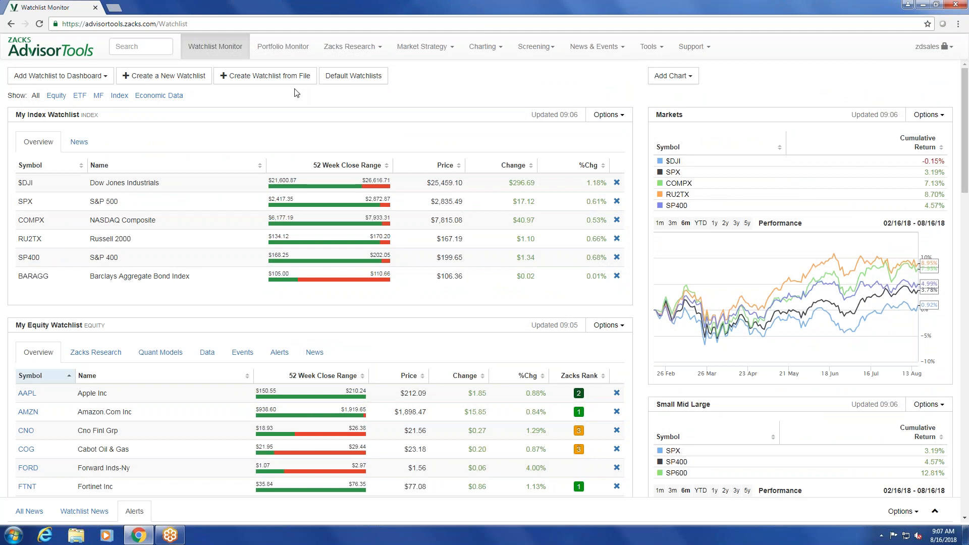
{"action": "left_click", "coordinate": [154, 81]}
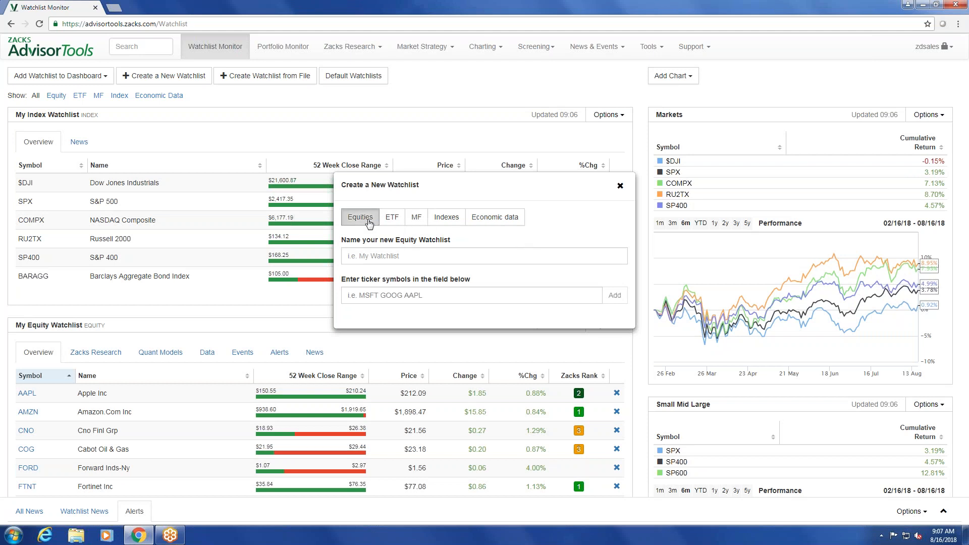
{"action": "left_click", "coordinate": [377, 257]}
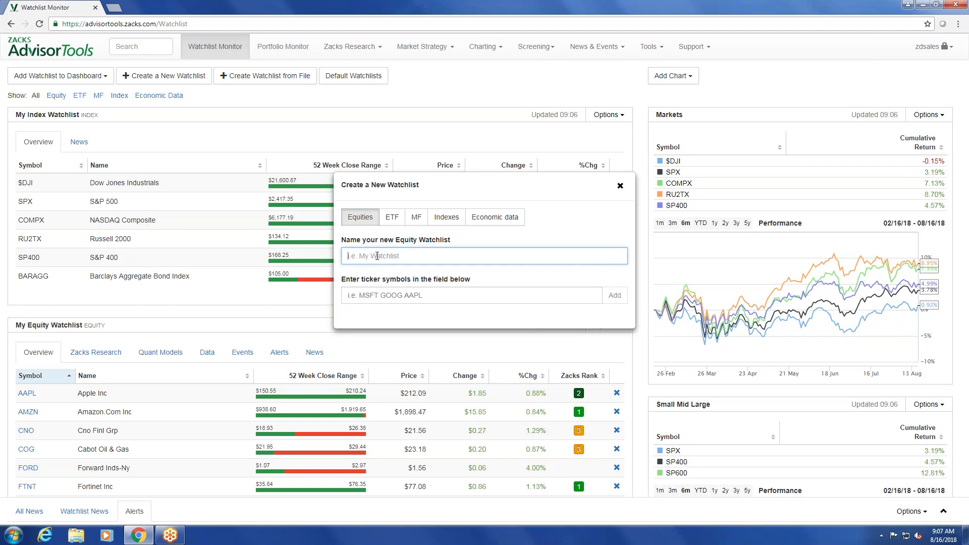
{"action": "type", "text": "test"}
{"action": "key", "text": "Tab"}
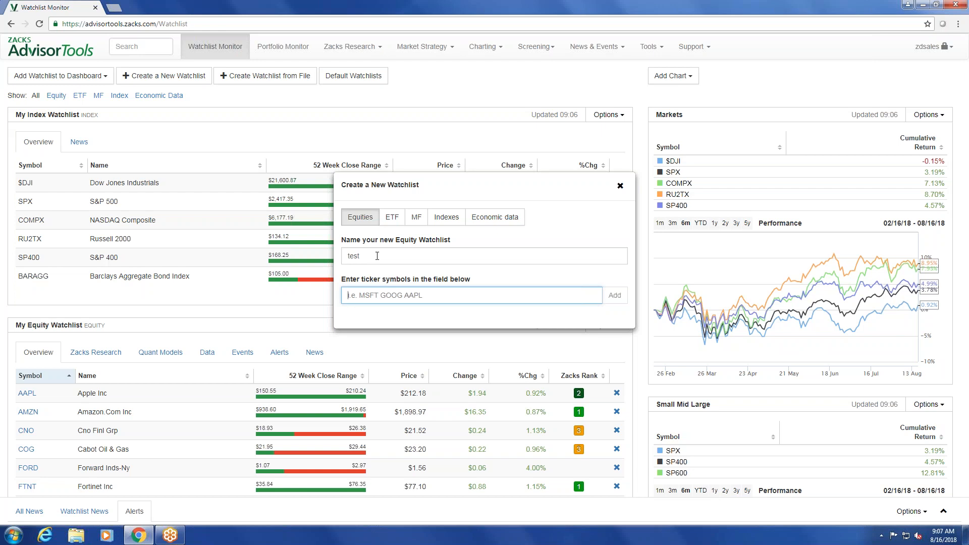
Enter the ticker symbols AAPL, AMZN and CNO for the new equity watchlist.
{"action": "type", "text": "aap"}
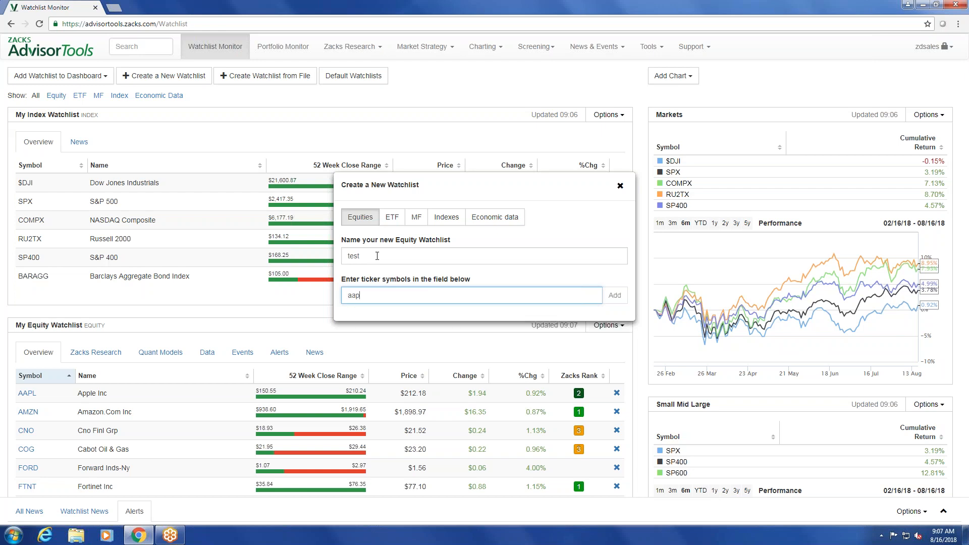
{"action": "type", "text": "l amzn no"}
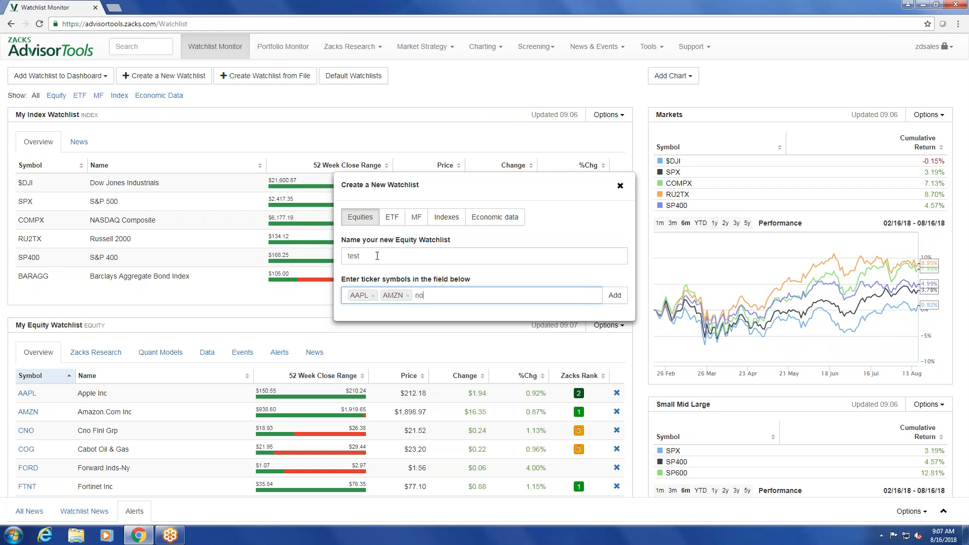
{"action": "key", "text": "BackSpace"}
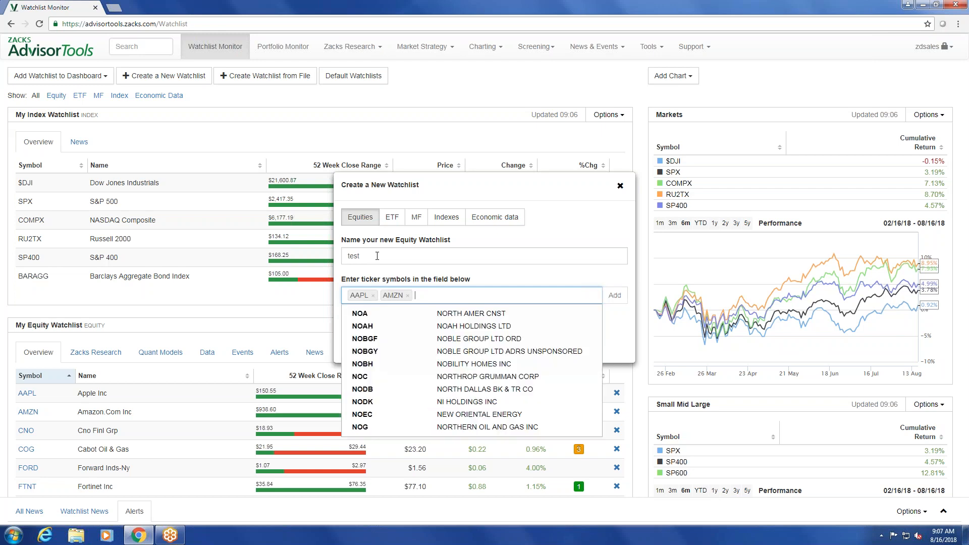
{"action": "type", "text": "cno"}
{"action": "key", "text": "Return"}
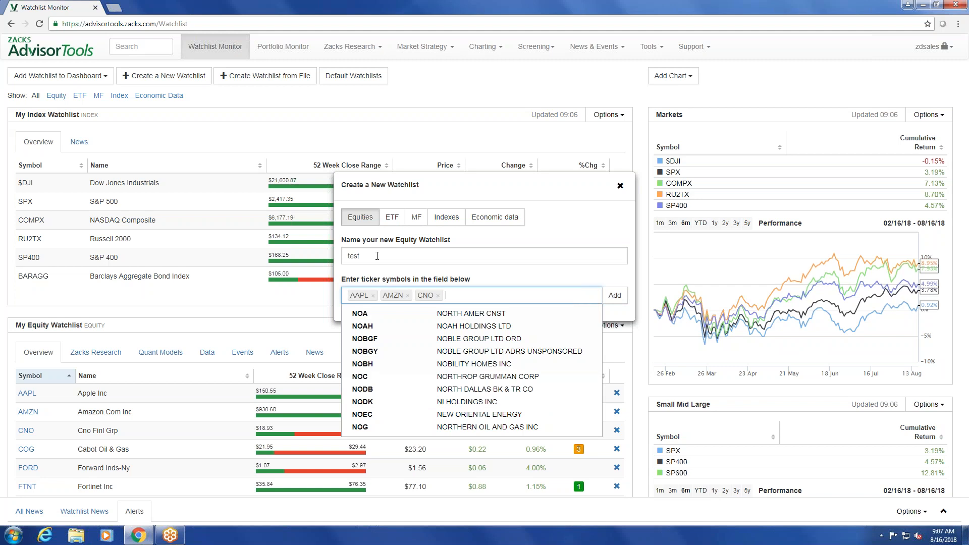
Finish creating the test equity watchlist with the entered tickers, and delete that watchlist from the dashboard.
{"action": "left_click", "coordinate": [614, 295]}
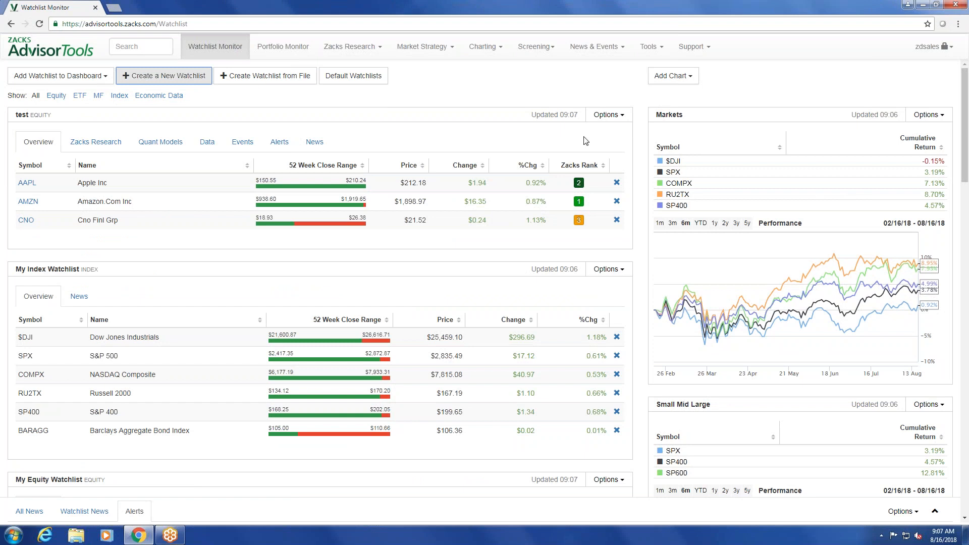
{"action": "left_click", "coordinate": [613, 116]}
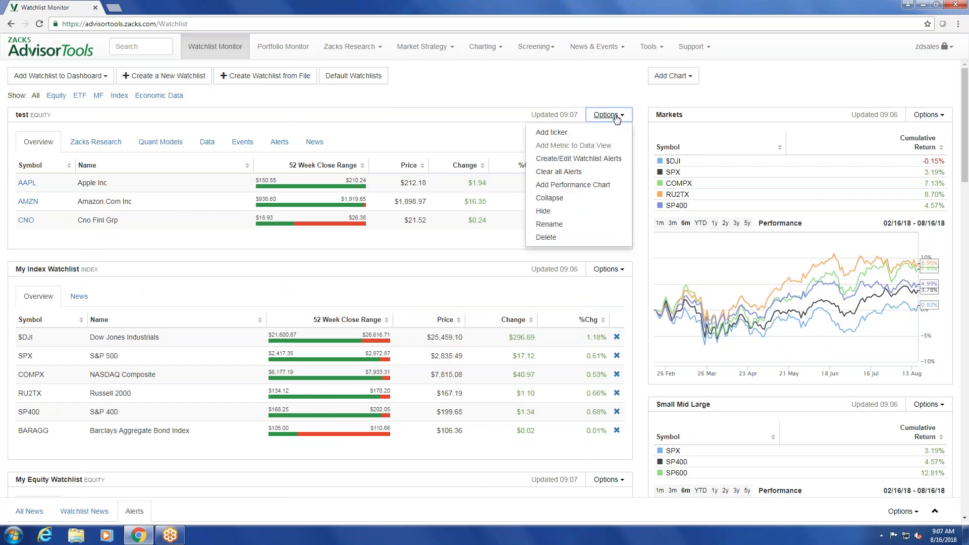
{"action": "left_click", "coordinate": [579, 241]}
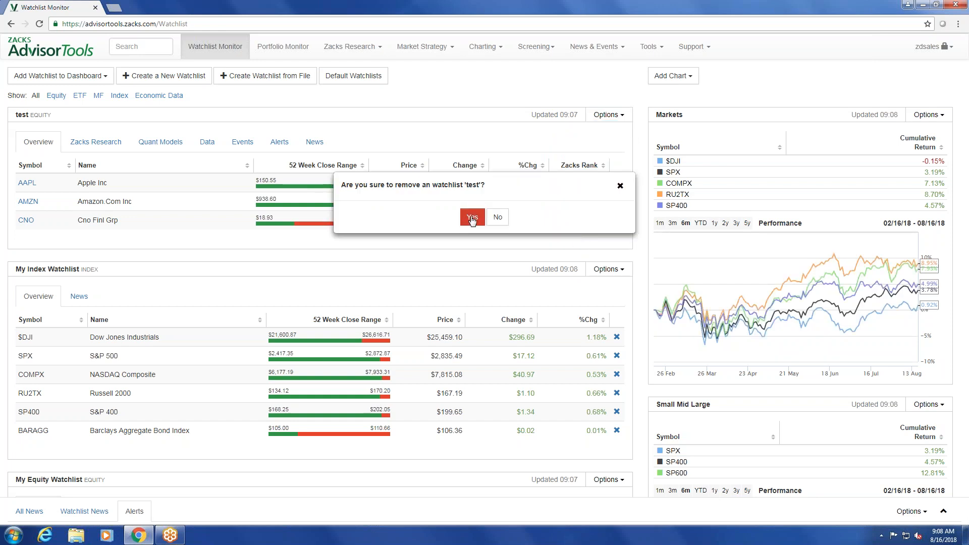
{"action": "left_click", "coordinate": [472, 218]}
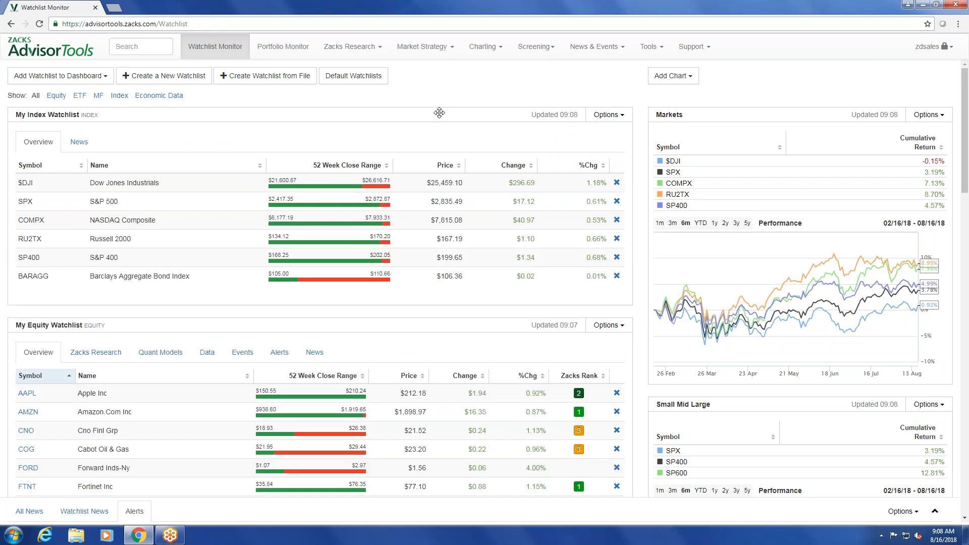
Download the XLSX import template for creating a watchlist from file, and open it in Excel with editing enabled.
{"action": "left_click", "coordinate": [281, 83]}
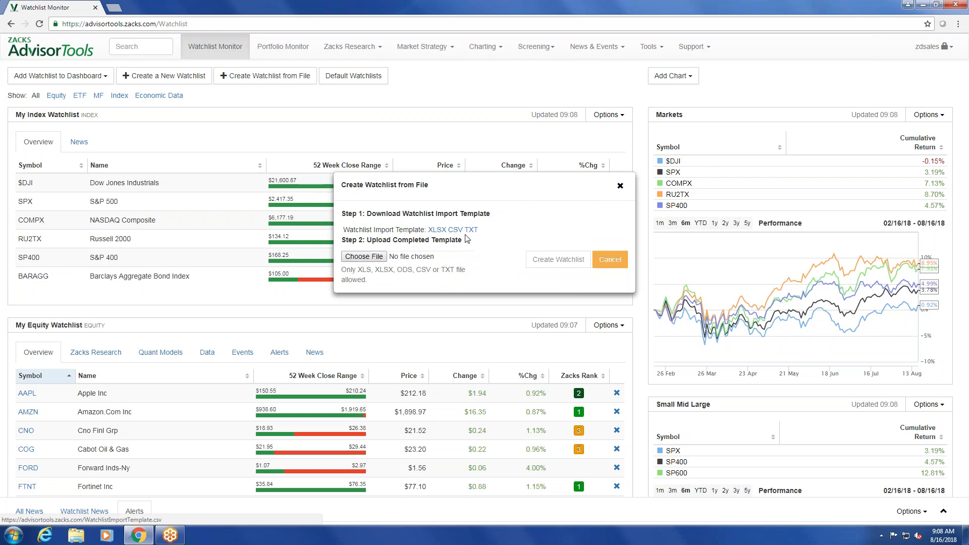
{"action": "left_click", "coordinate": [437, 231]}
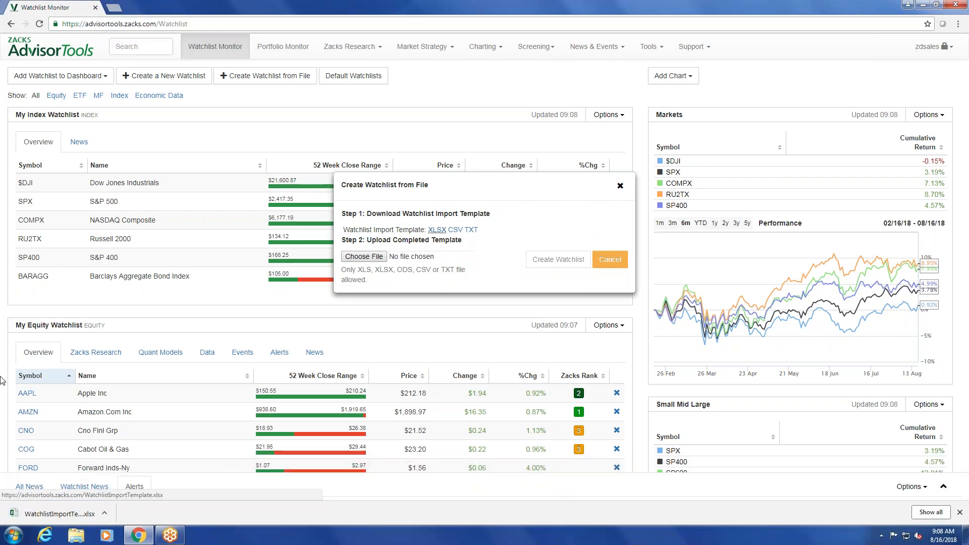
{"action": "left_click", "coordinate": [65, 515]}
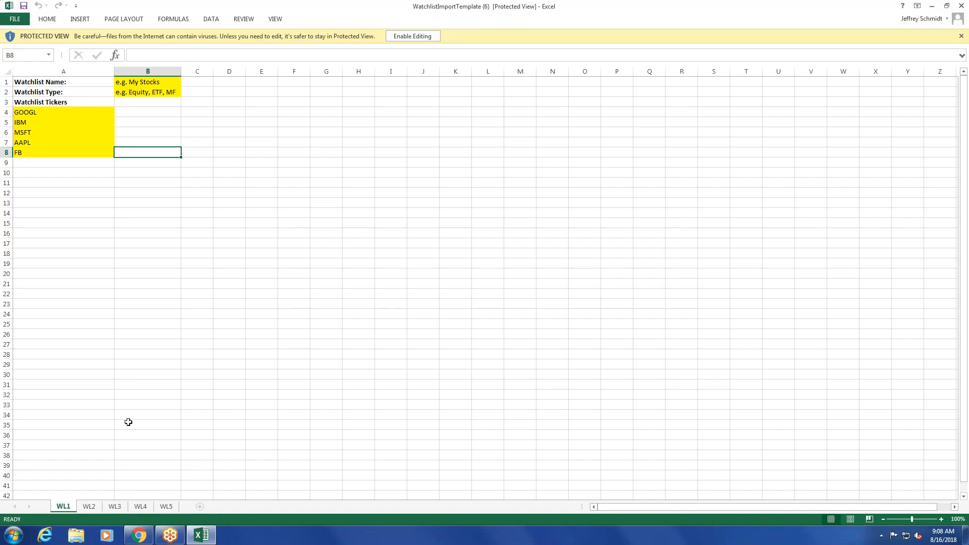
{"action": "left_click", "coordinate": [431, 36]}
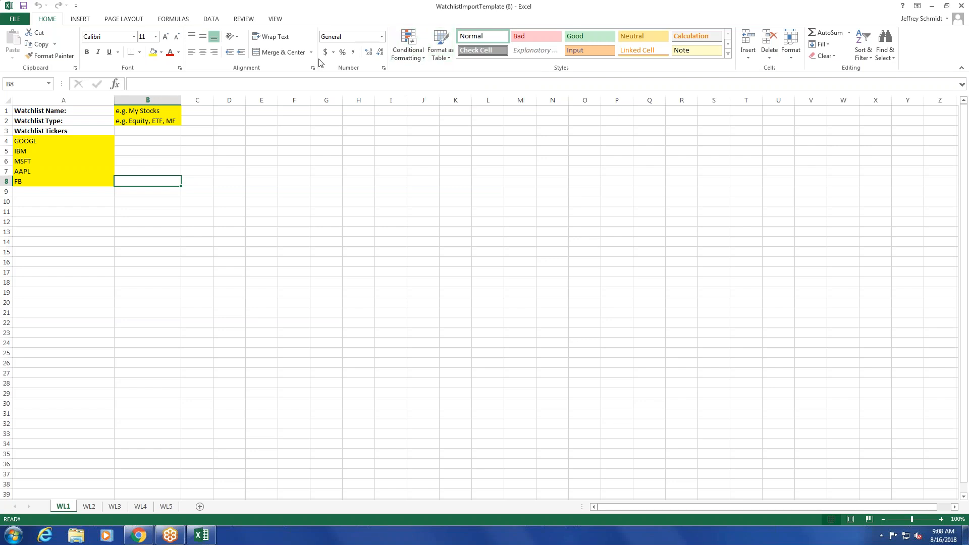
Fill in the template's watchlist name as Test and its watchlist type as Equity.
{"action": "left_click", "coordinate": [161, 111]}
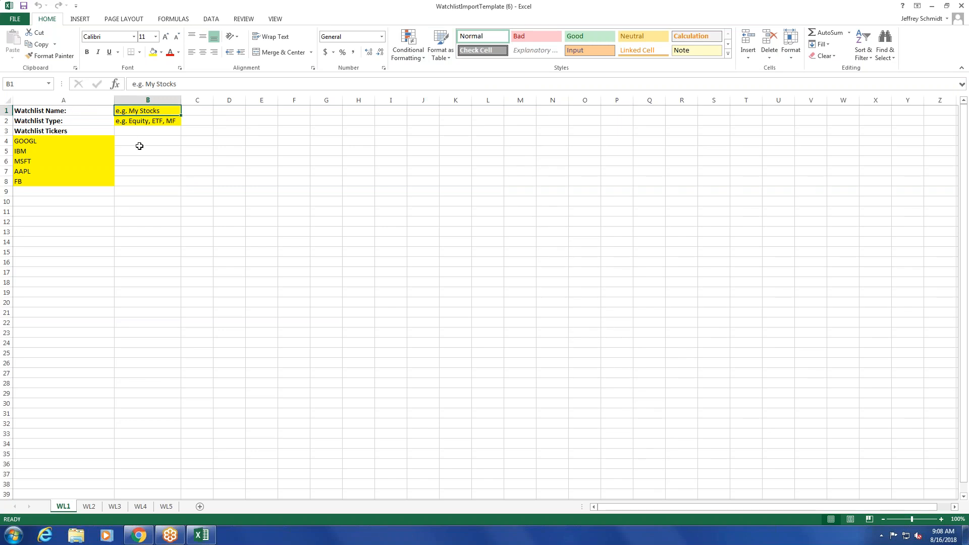
{"action": "type", "text": "Test"}
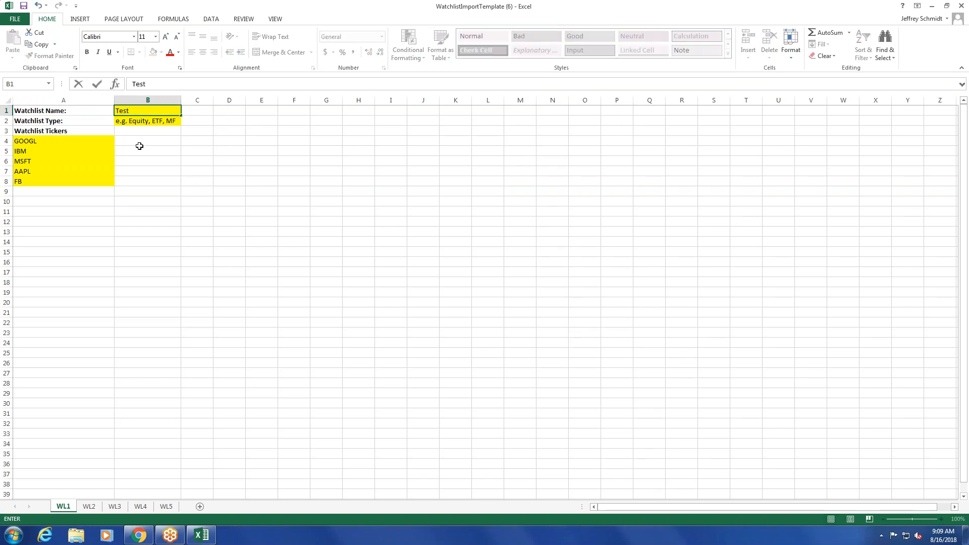
{"action": "key", "text": "Return"}
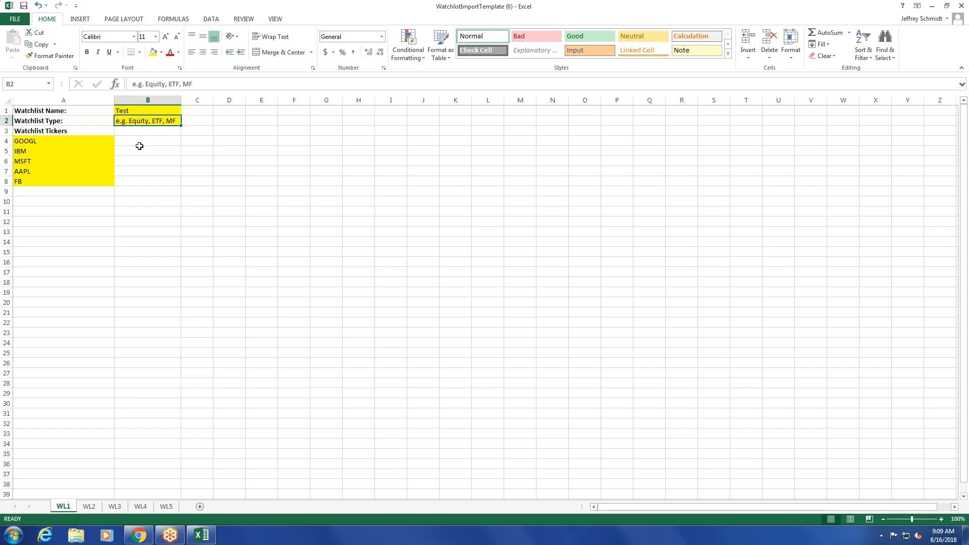
{"action": "type", "text": "Equity"}
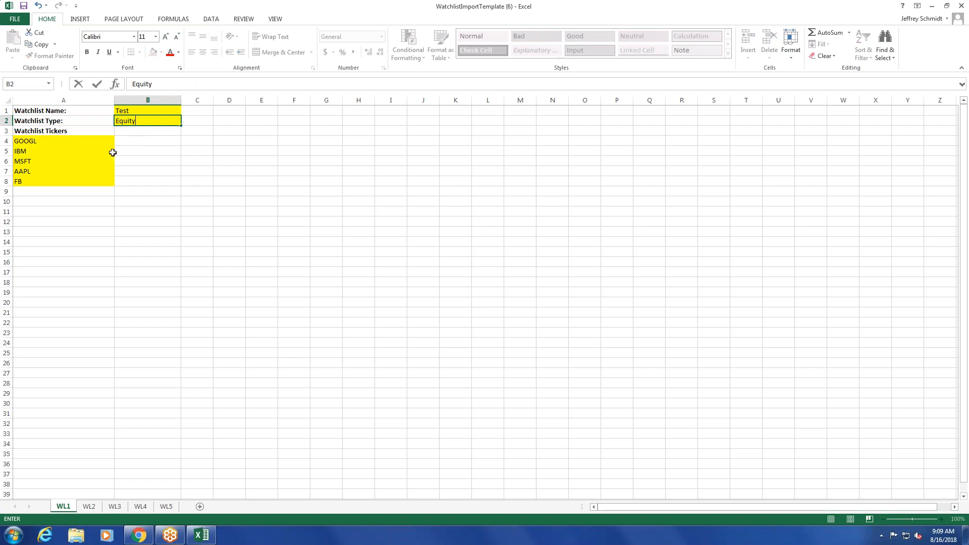
Examine the template's sample ticker cells A4 to A8, and close the workbook without saving.
{"action": "left_click_drag", "start_coordinate": [46, 142], "coordinate": [55, 181]}
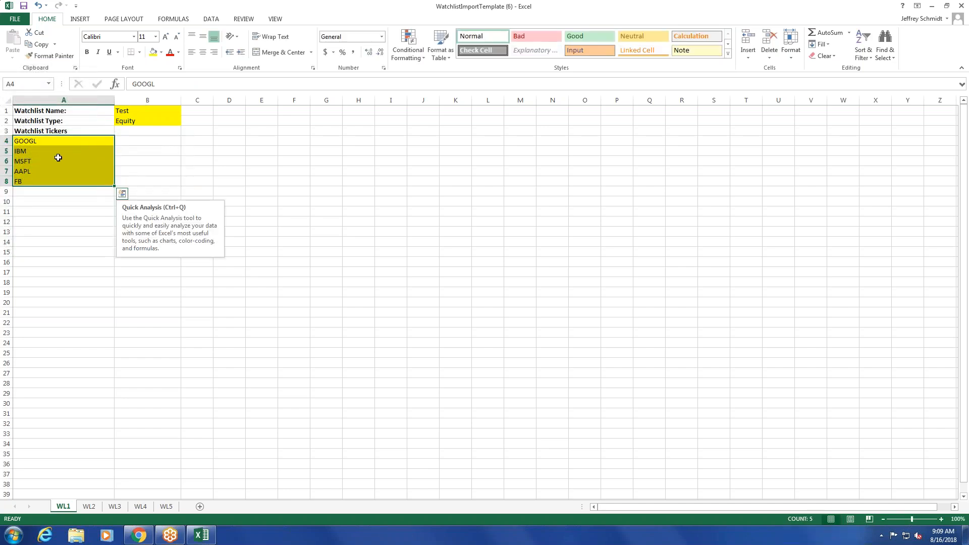
{"action": "left_click", "coordinate": [63, 142]}
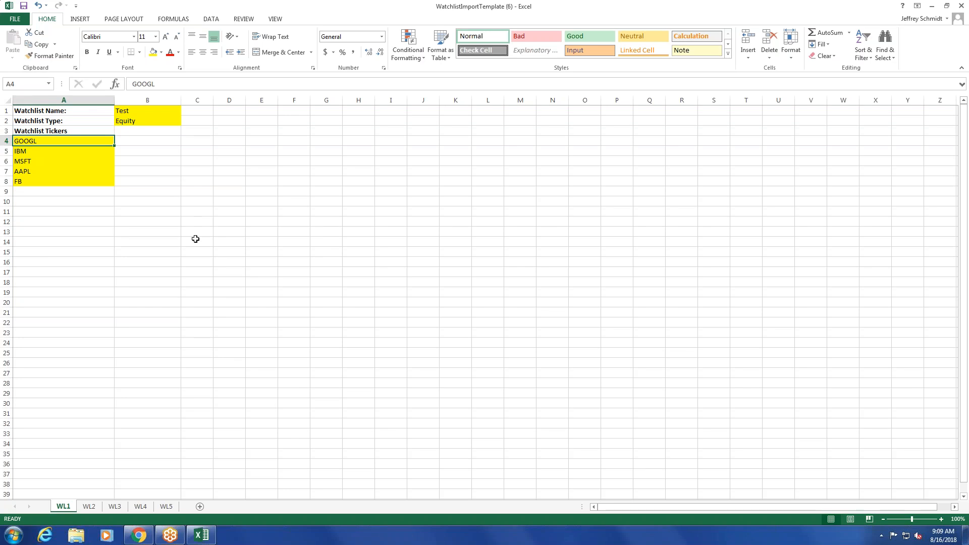
{"action": "left_click", "coordinate": [959, 5]}
{"action": "left_click", "coordinate": [493, 281]}
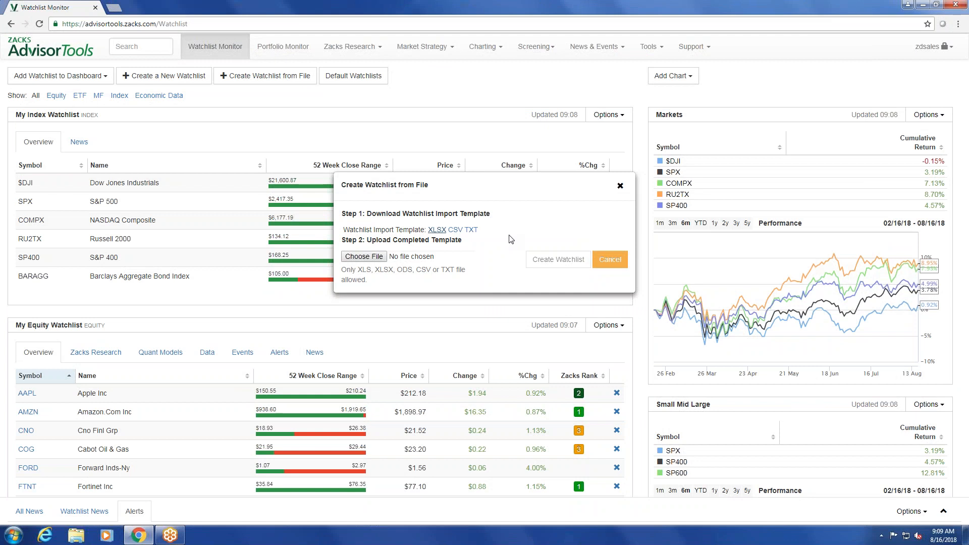
Upload the completed template WatchlistImportTemplate Test and create the watchlist from it.
{"action": "left_click", "coordinate": [363, 257]}
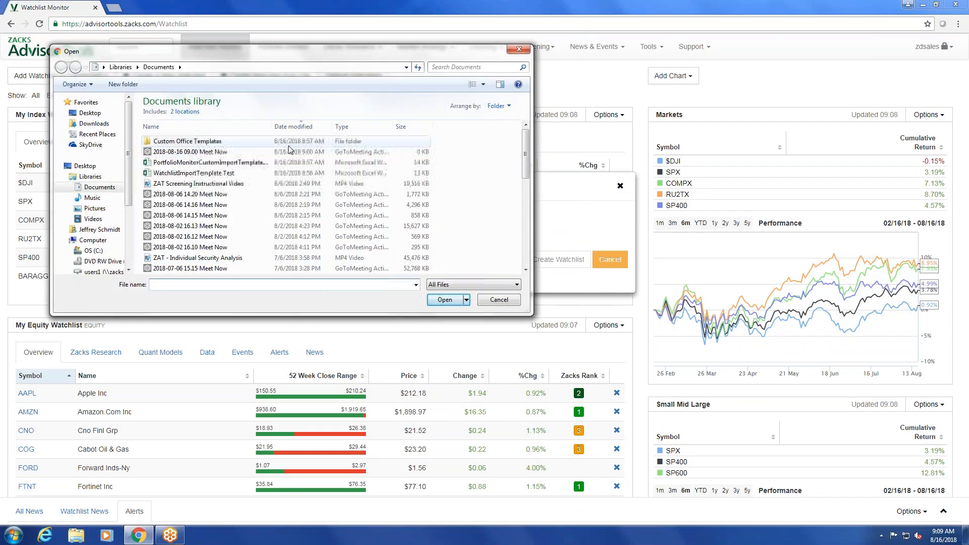
{"action": "double_click", "coordinate": [210, 173]}
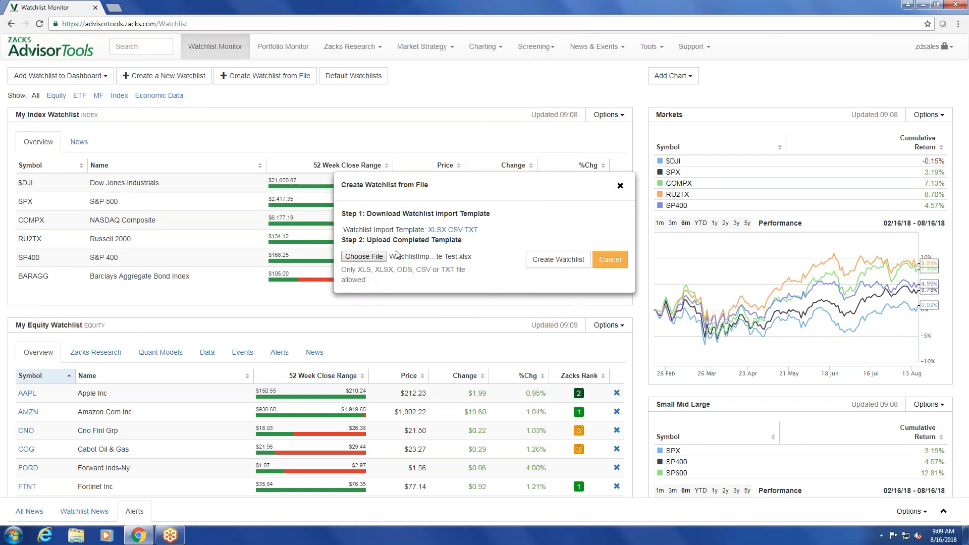
{"action": "left_click", "coordinate": [539, 266]}
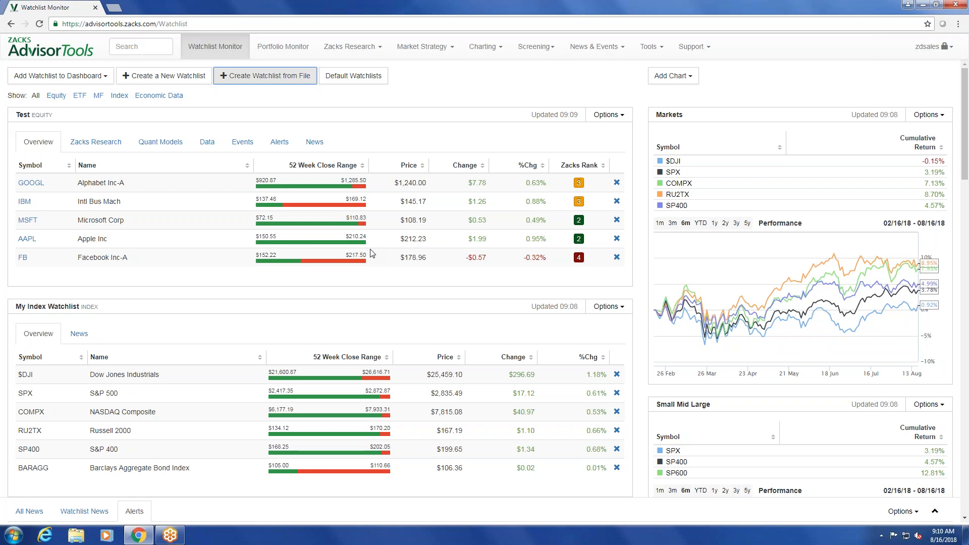
Collapse the Test equity watchlist and hide it from the dashboard.
{"action": "left_click", "coordinate": [597, 121]}
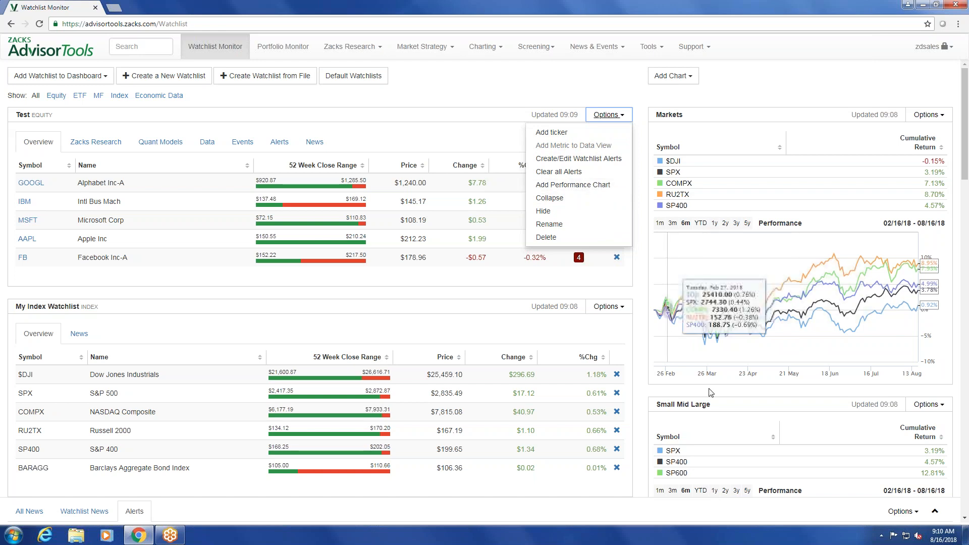
{"action": "left_click", "coordinate": [588, 202]}
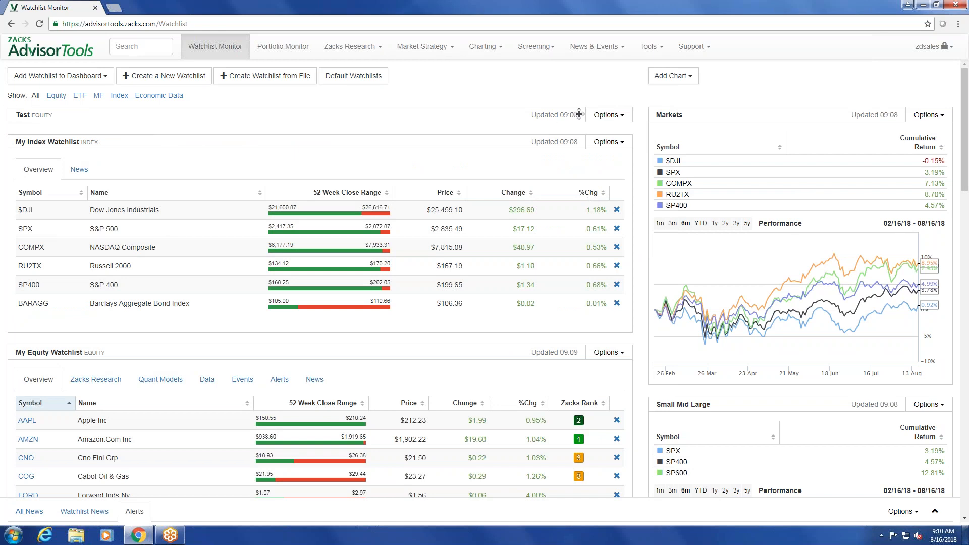
{"action": "left_click", "coordinate": [608, 116]}
{"action": "left_click", "coordinate": [578, 211]}
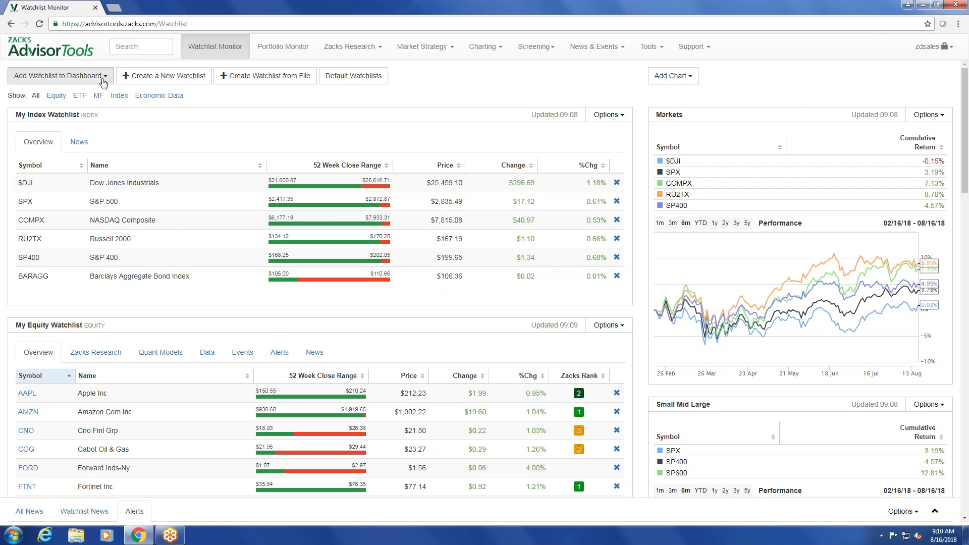
Add the hidden Test equity watchlist back to the dashboard and expand it.
{"action": "left_click", "coordinate": [70, 81]}
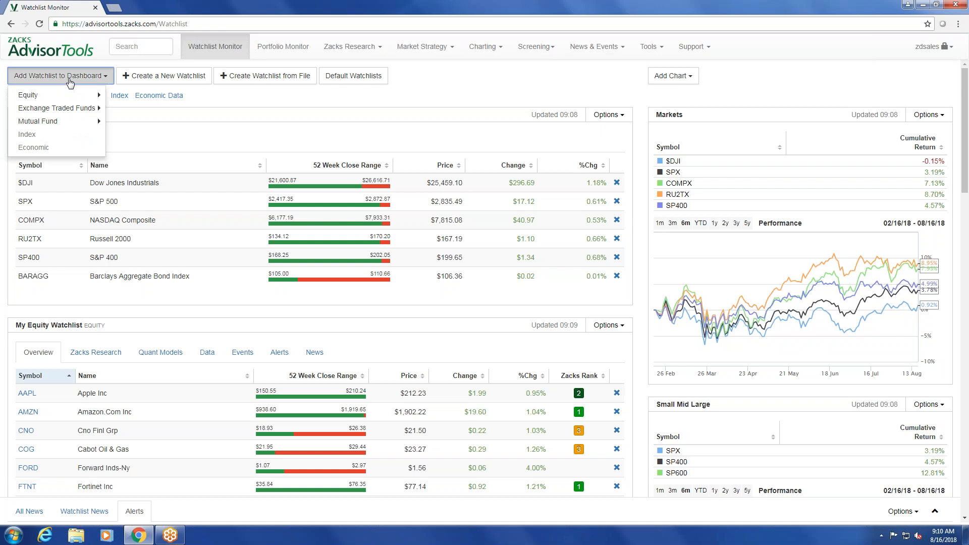
{"action": "mouse_move", "coordinate": [68, 100]}
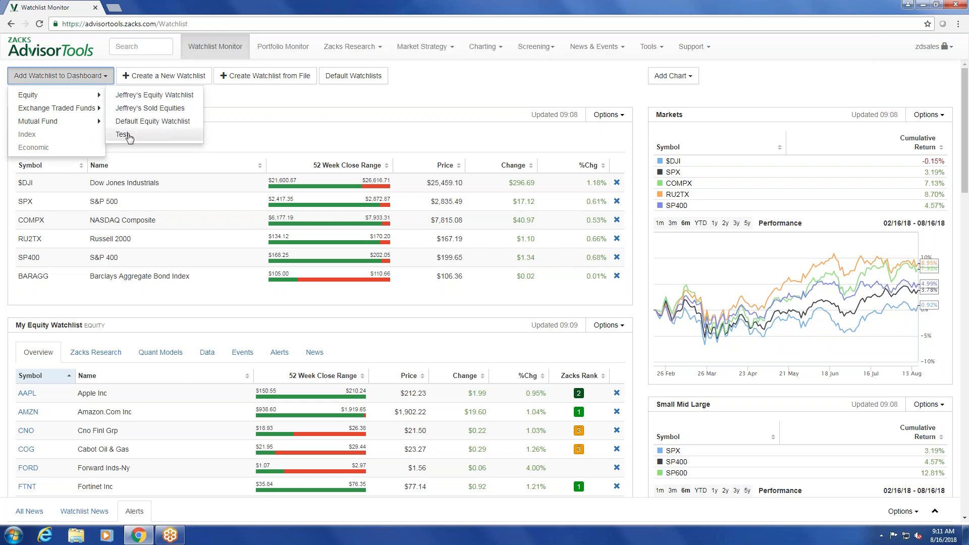
{"action": "left_click", "coordinate": [123, 135]}
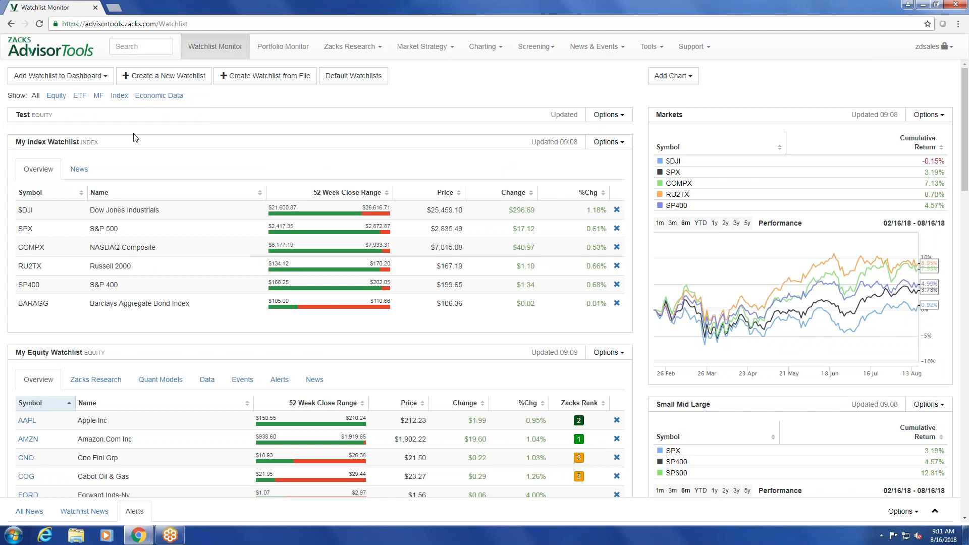
{"action": "left_click", "coordinate": [611, 116]}
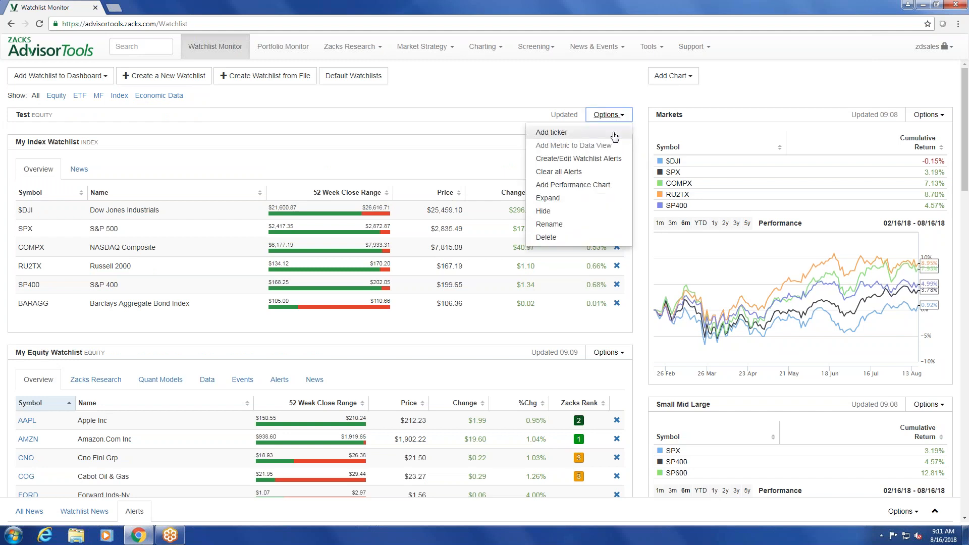
{"action": "left_click", "coordinate": [548, 198]}
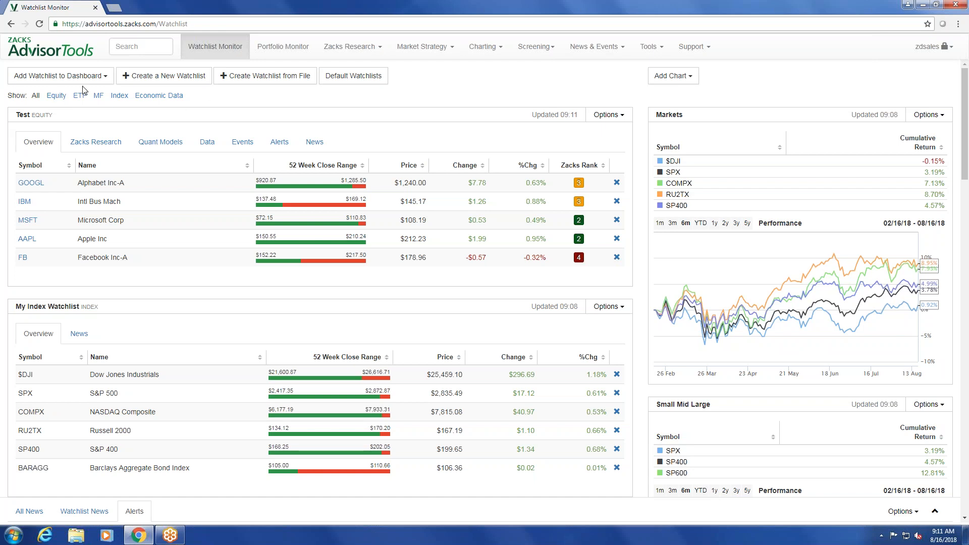
Show only the equity watchlists, only the index watchlists, and all watchlists again.
{"action": "left_click", "coordinate": [56, 98]}
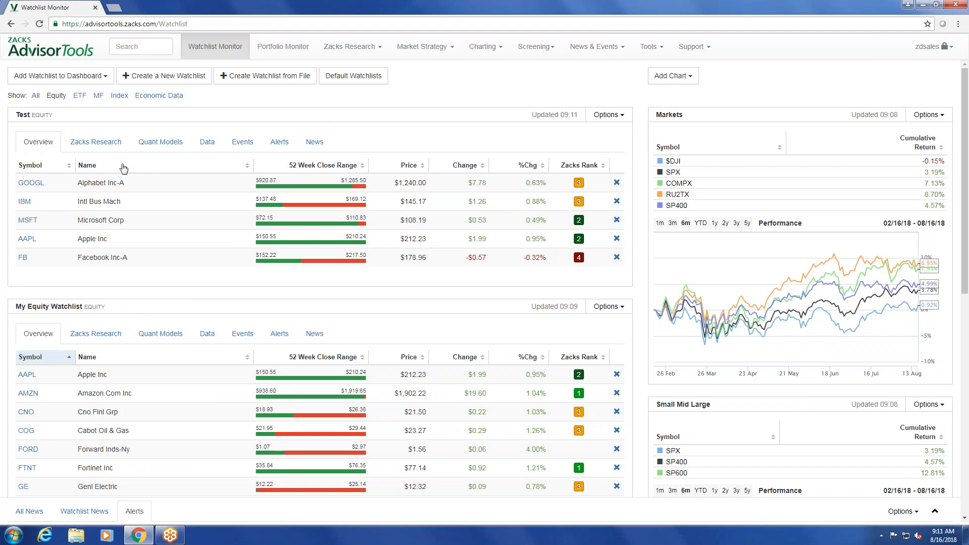
{"action": "scroll", "coordinate": [124, 169], "scroll_direction": "down", "scroll_amount": 8}
{"action": "scroll", "coordinate": [124, 170], "scroll_direction": "up", "scroll_amount": 8}
{"action": "left_click", "coordinate": [119, 97]}
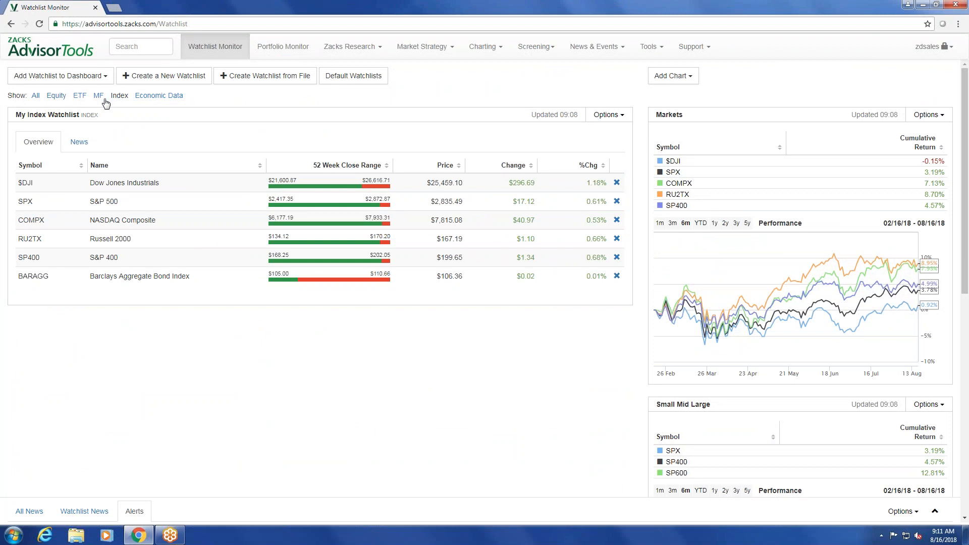
{"action": "left_click", "coordinate": [36, 97]}
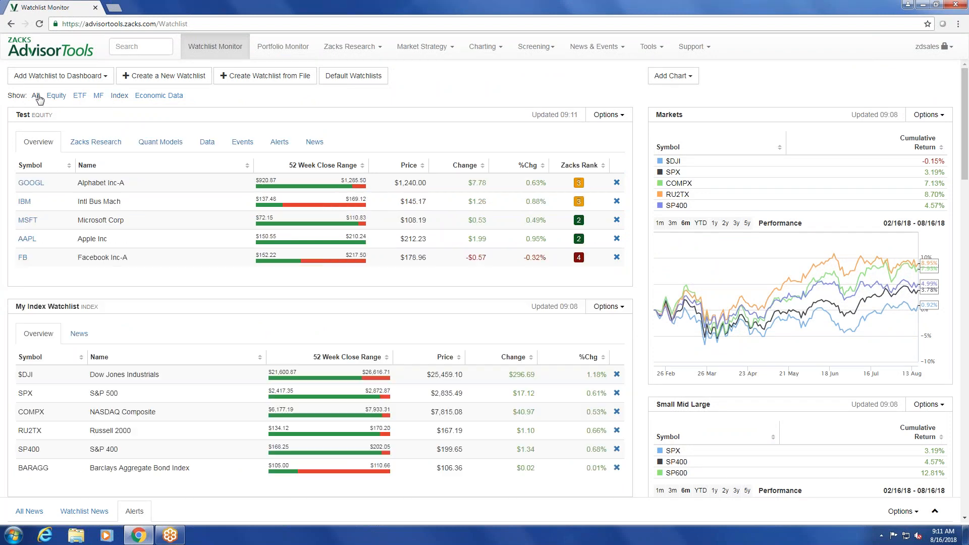
Delete the Test equity watchlist and confirm its removal.
{"action": "left_click", "coordinate": [605, 115]}
{"action": "left_click", "coordinate": [547, 236]}
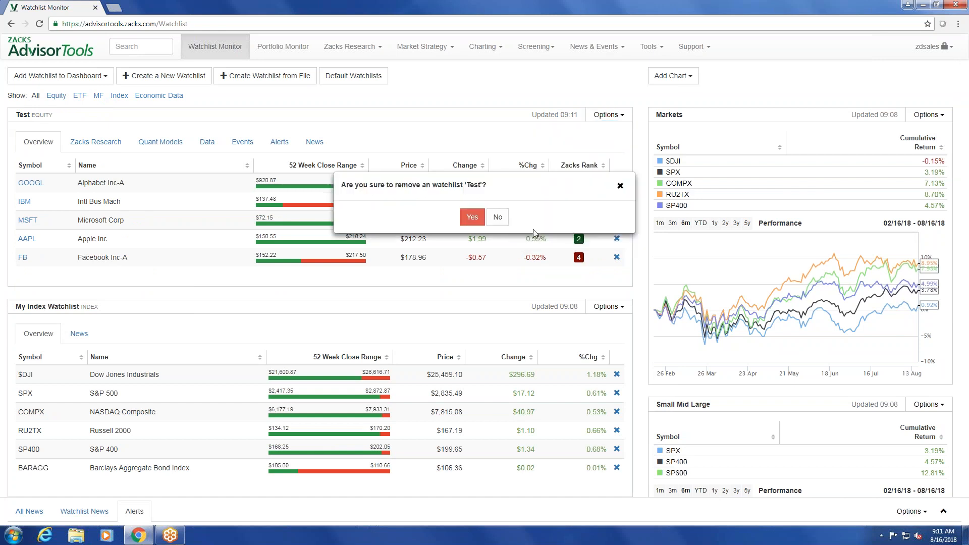
{"action": "left_click", "coordinate": [469, 217]}
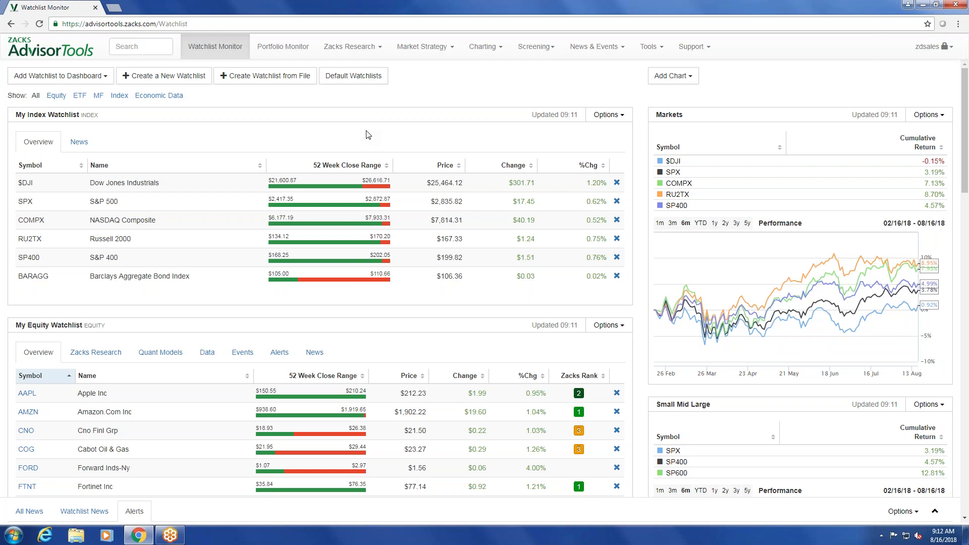
Start a new custom portfolio in the Portfolio Monitor and name it Test.
{"action": "left_click", "coordinate": [285, 48]}
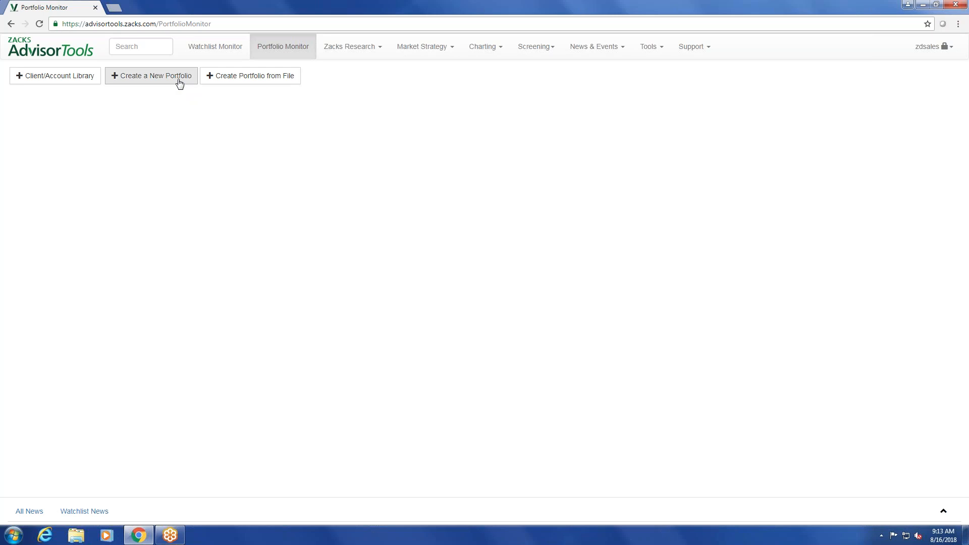
{"action": "left_click", "coordinate": [180, 80]}
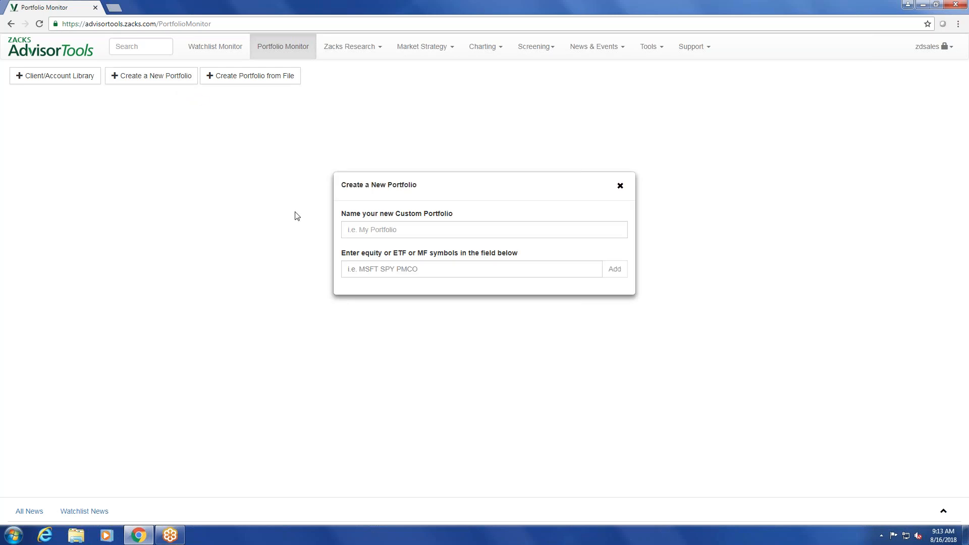
{"action": "left_click", "coordinate": [389, 232]}
{"action": "type", "text": "Test"}
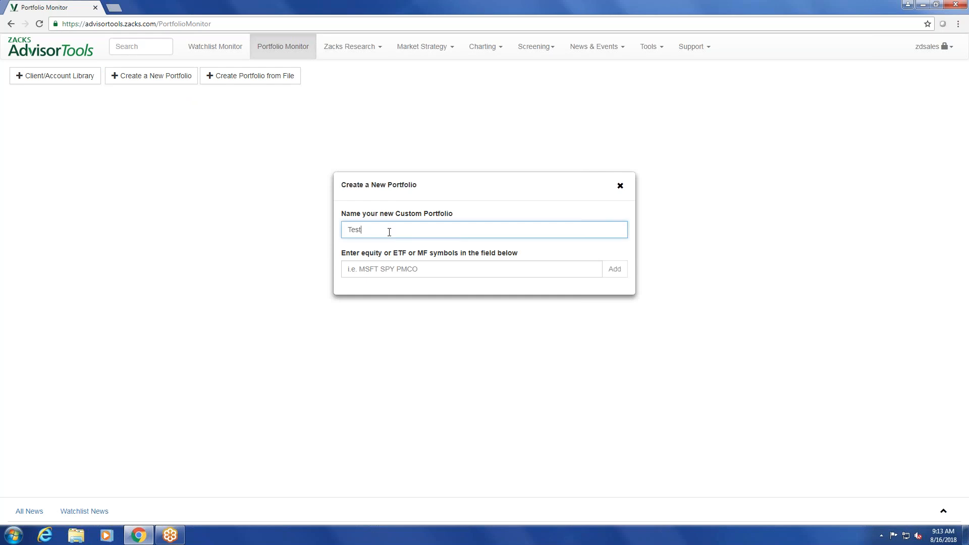
Enter the symbols SPY, MSFT and PSCT for the new custom portfolio and create it.
{"action": "key", "text": "Tab"}
{"action": "type", "text": "spyu"}
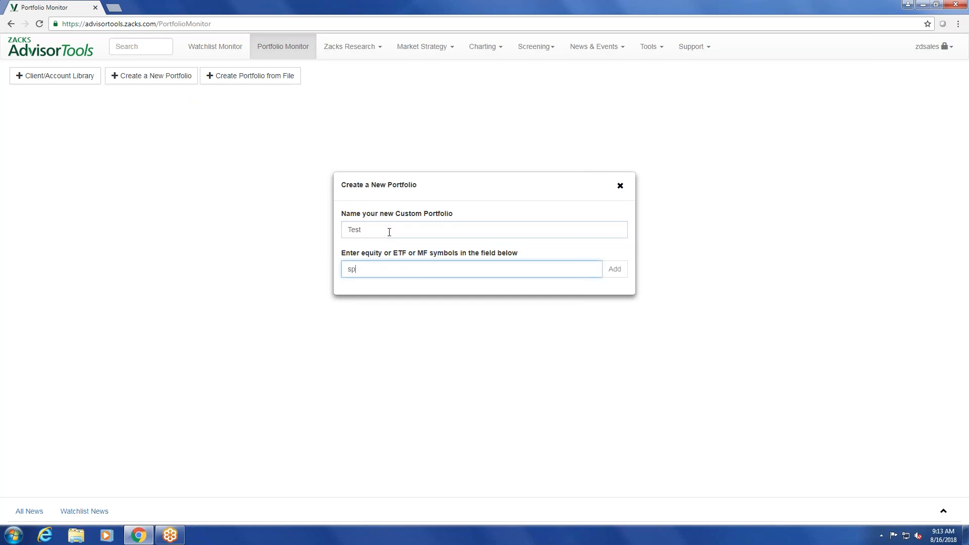
{"action": "key", "text": "Return"}
{"action": "type", "text": "msft"}
{"action": "key", "text": "Return"}
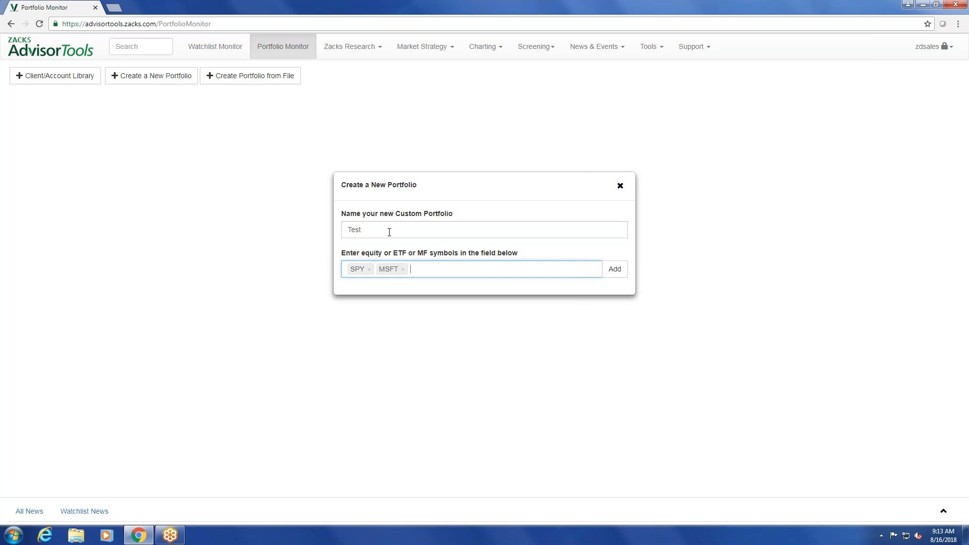
{"action": "type", "text": "s"}
{"action": "type", "text": "sct"}
{"action": "key", "text": "Return"}
{"action": "left_click", "coordinate": [616, 274]}
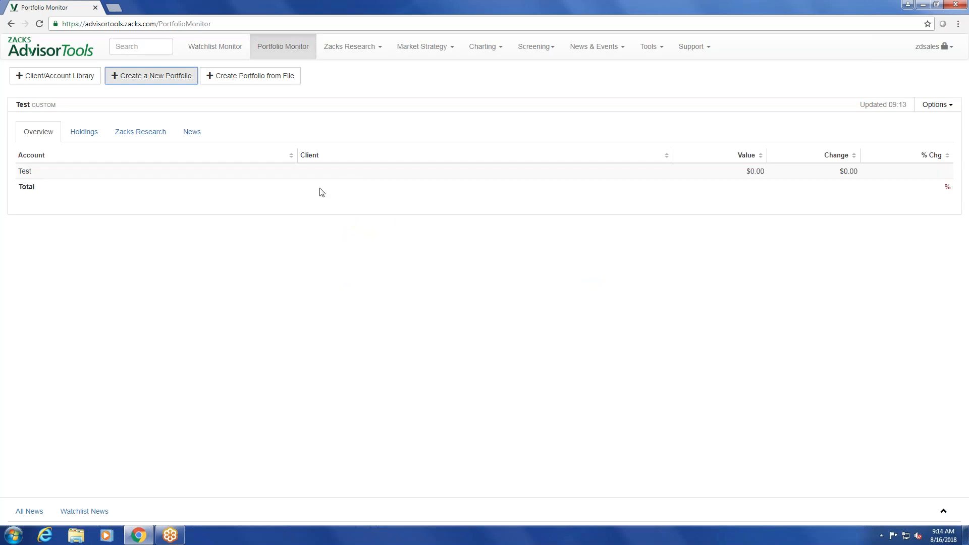
View the Test portfolio's holdings and open the shares and price paid entries of SPY, MSFT and PSCT for editing.
{"action": "left_click", "coordinate": [91, 141]}
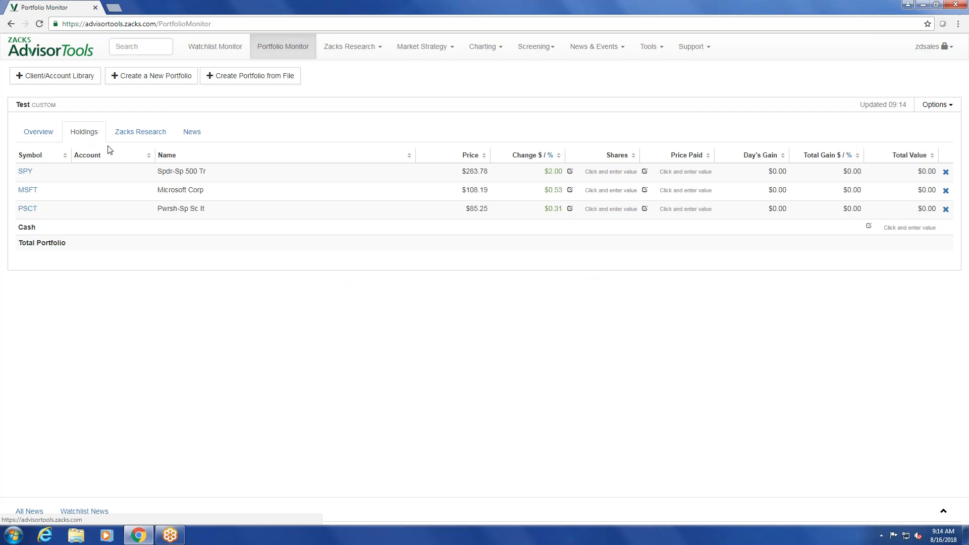
{"action": "left_click", "coordinate": [613, 173]}
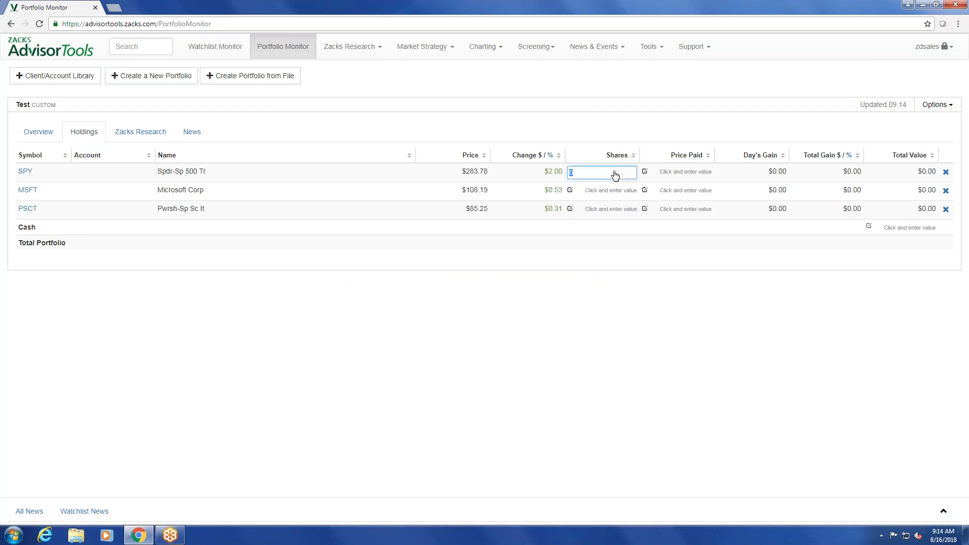
{"action": "left_click", "coordinate": [613, 191]}
{"action": "left_click", "coordinate": [612, 209]}
{"action": "left_click", "coordinate": [678, 172]}
{"action": "left_click", "coordinate": [684, 192]}
{"action": "left_click", "coordinate": [679, 210]}
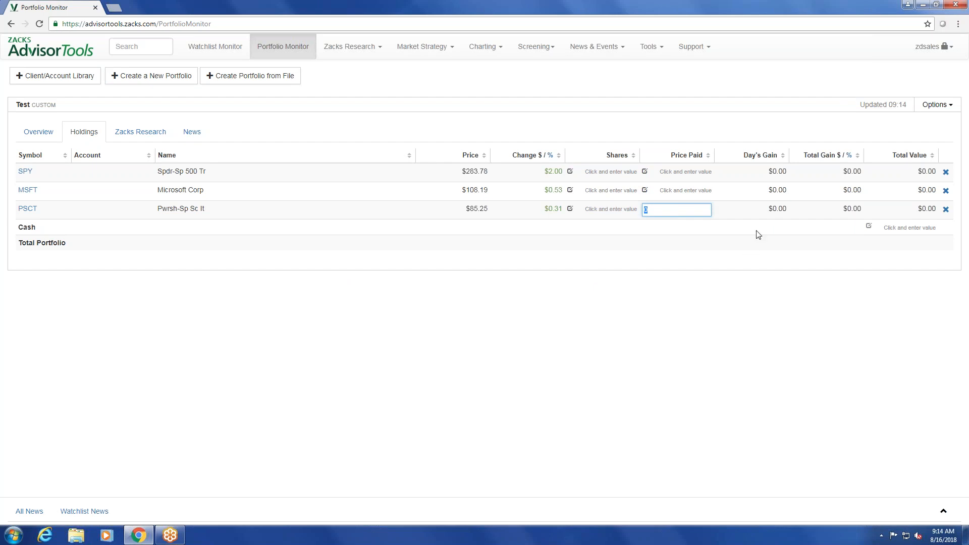
Delete the Test portfolio and confirm its removal.
{"action": "left_click", "coordinate": [927, 108]}
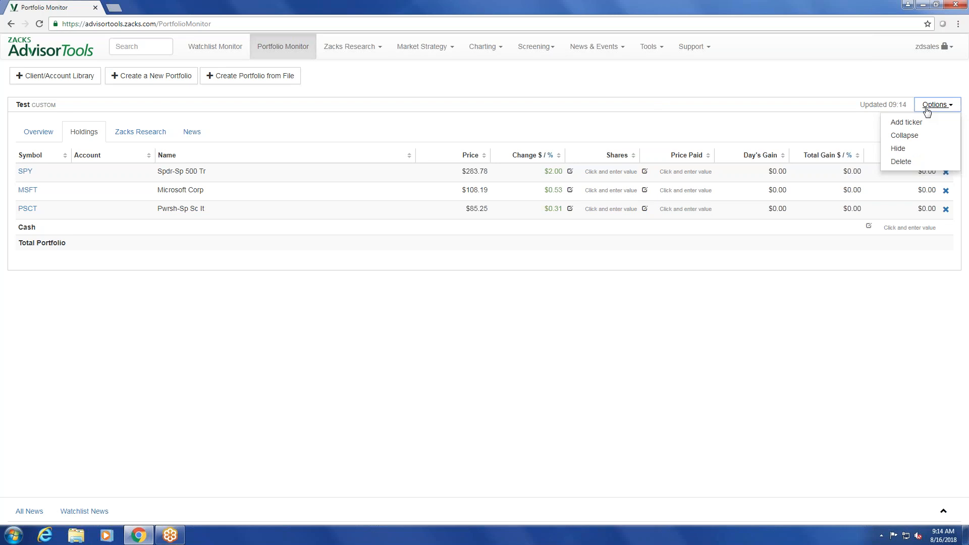
{"action": "left_click", "coordinate": [915, 162]}
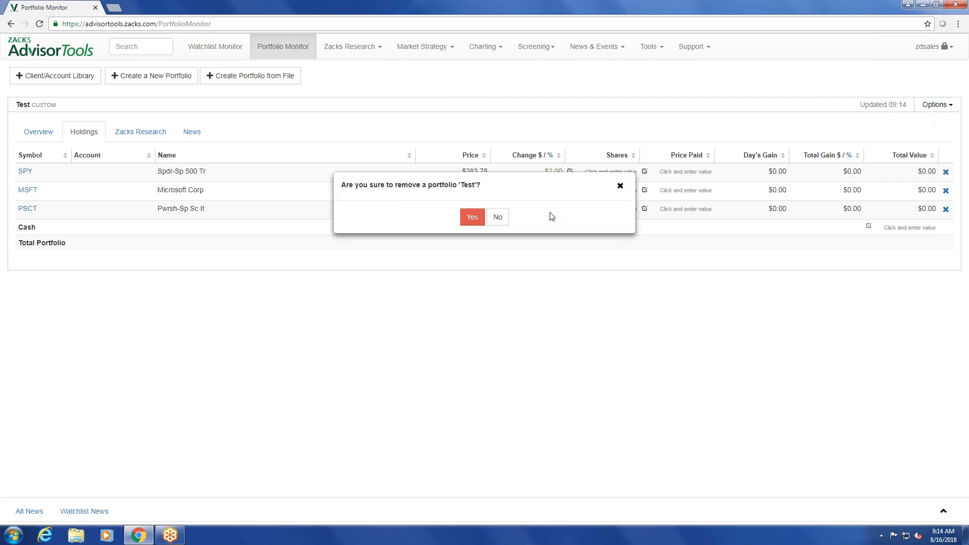
{"action": "left_click", "coordinate": [472, 217]}
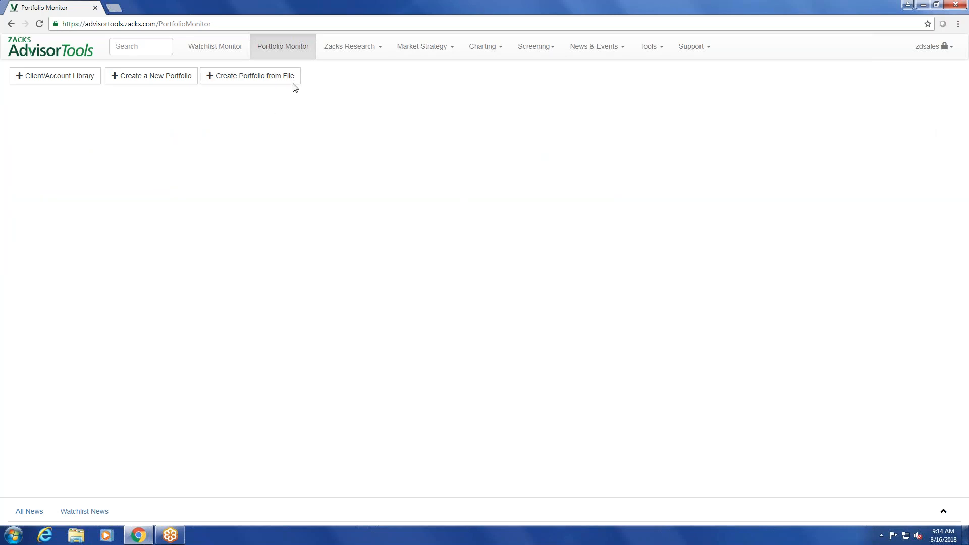
Start creating a portfolio from file, download the Custom Import Template, and open it in Excel with editing enabled.
{"action": "left_click", "coordinate": [263, 81]}
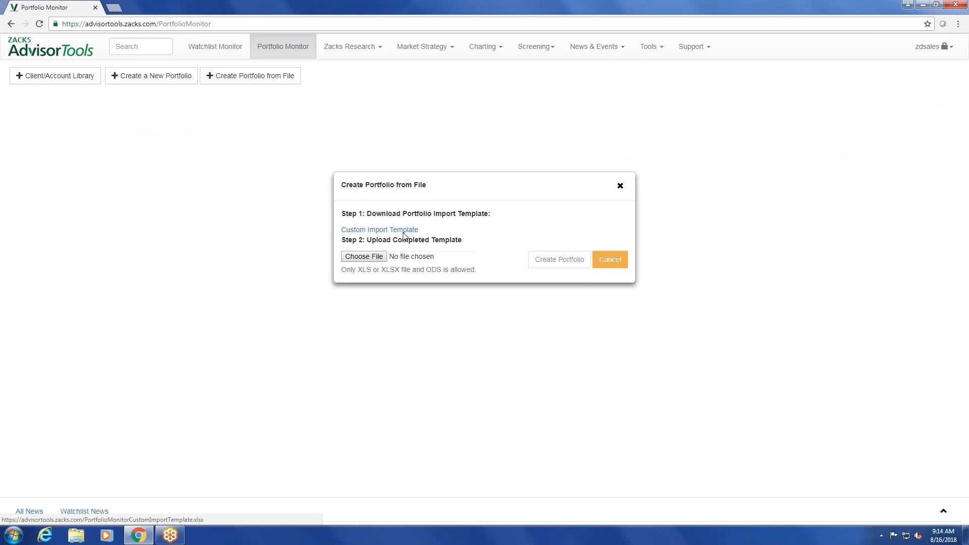
{"action": "left_click", "coordinate": [384, 231]}
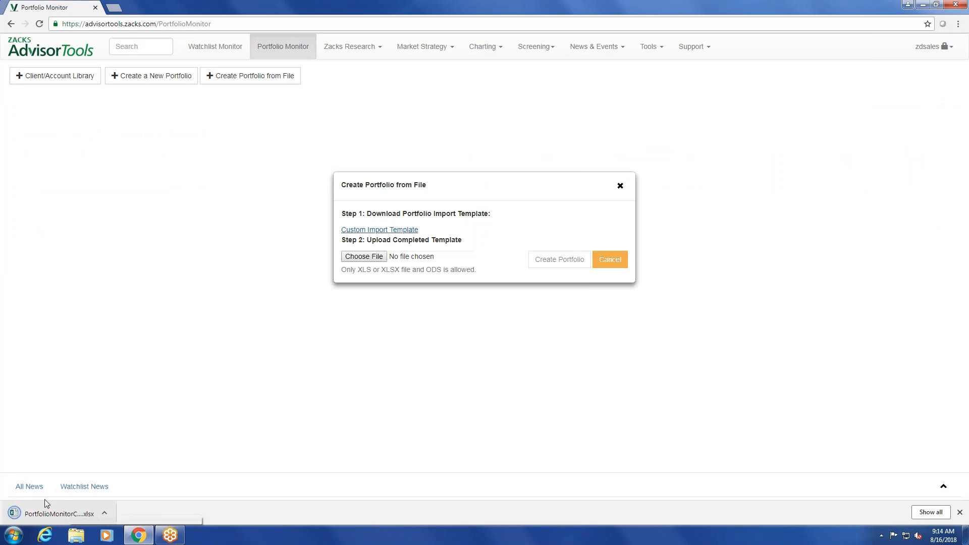
{"action": "left_click", "coordinate": [51, 514]}
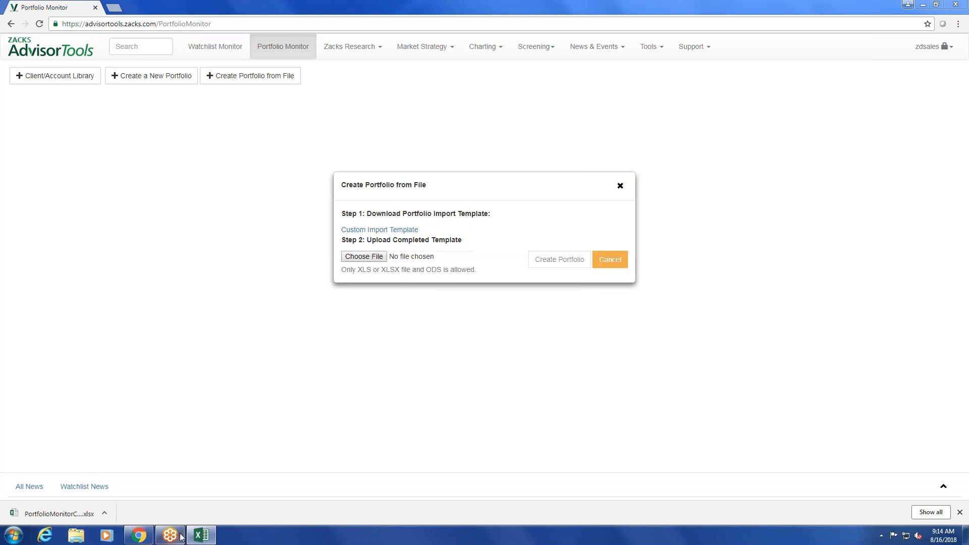
{"action": "mouse_move", "coordinate": [201, 538]}
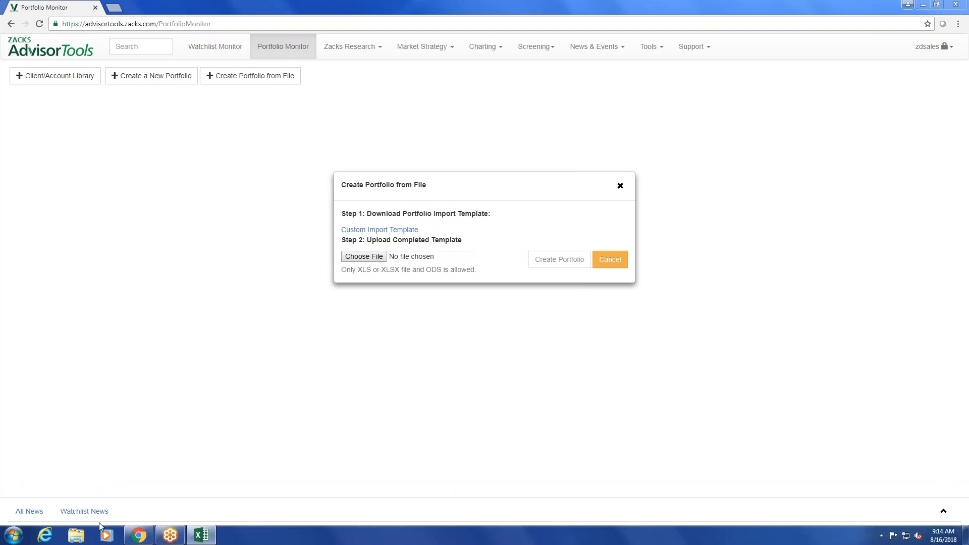
{"action": "left_click", "coordinate": [202, 536]}
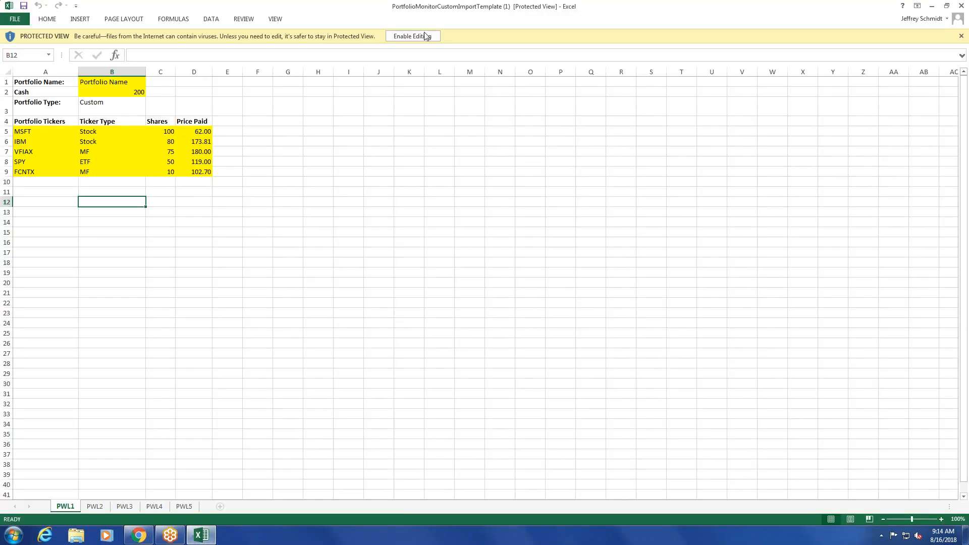
{"action": "left_click", "coordinate": [425, 33]}
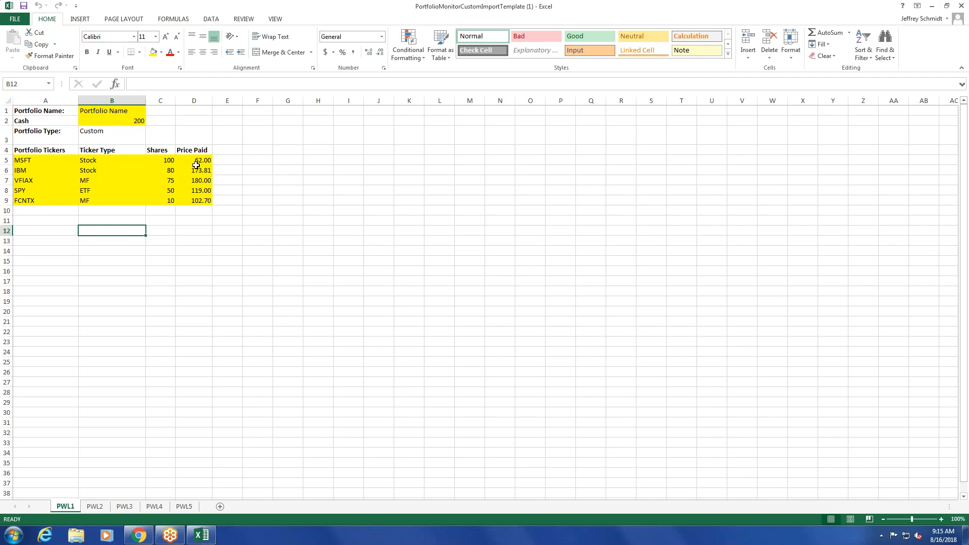
Enter Test as the portfolio name in cell B1 of the template, and close the workbook without saving.
{"action": "left_click", "coordinate": [96, 112]}
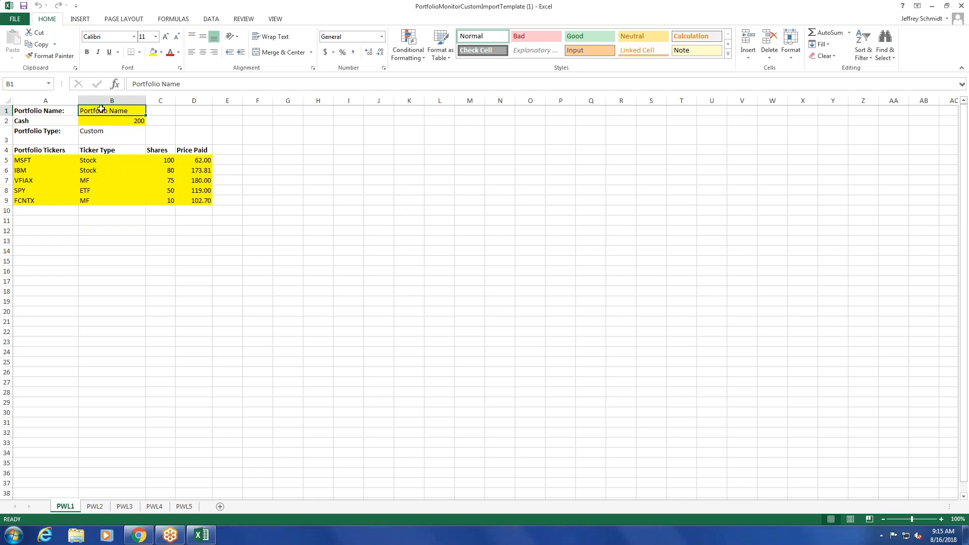
{"action": "type", "text": "Test"}
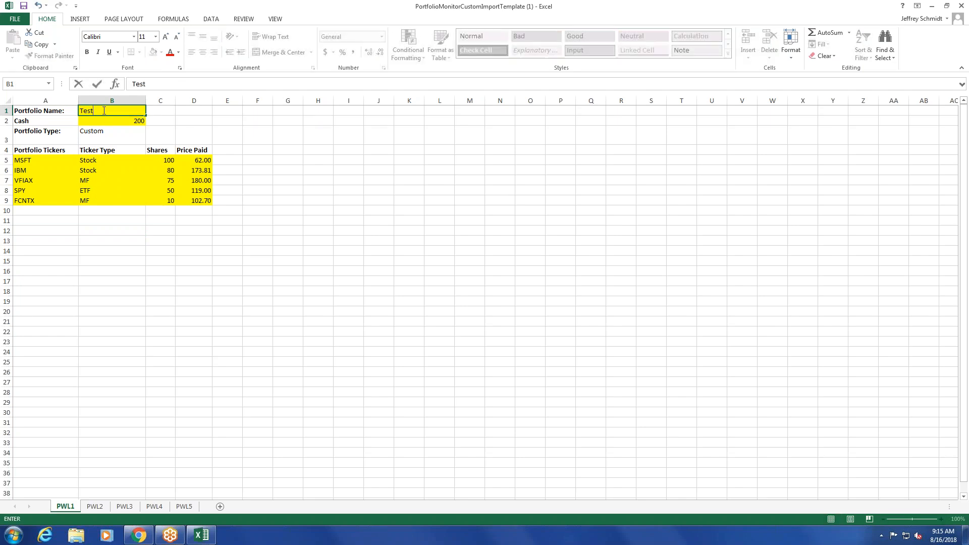
{"action": "left_click", "coordinate": [274, 158]}
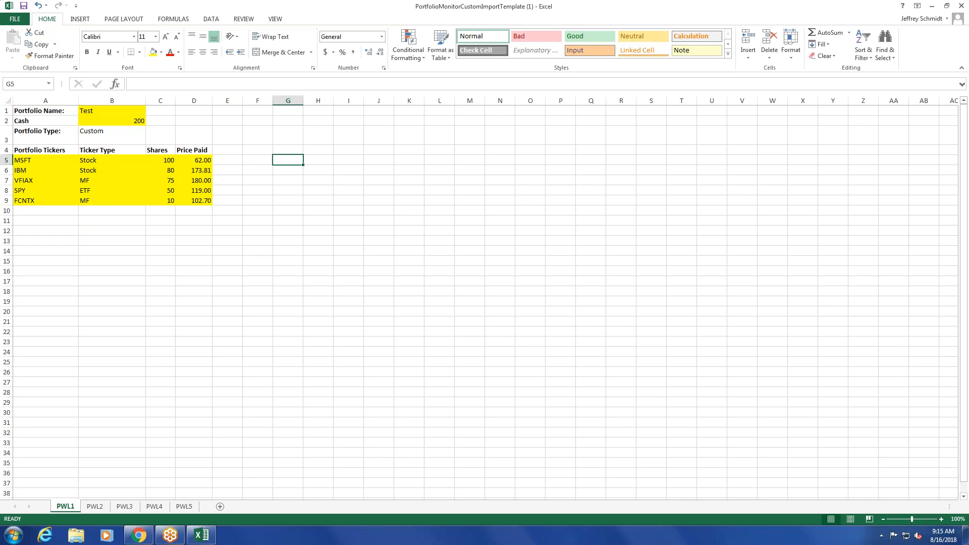
{"action": "left_click", "coordinate": [962, 6]}
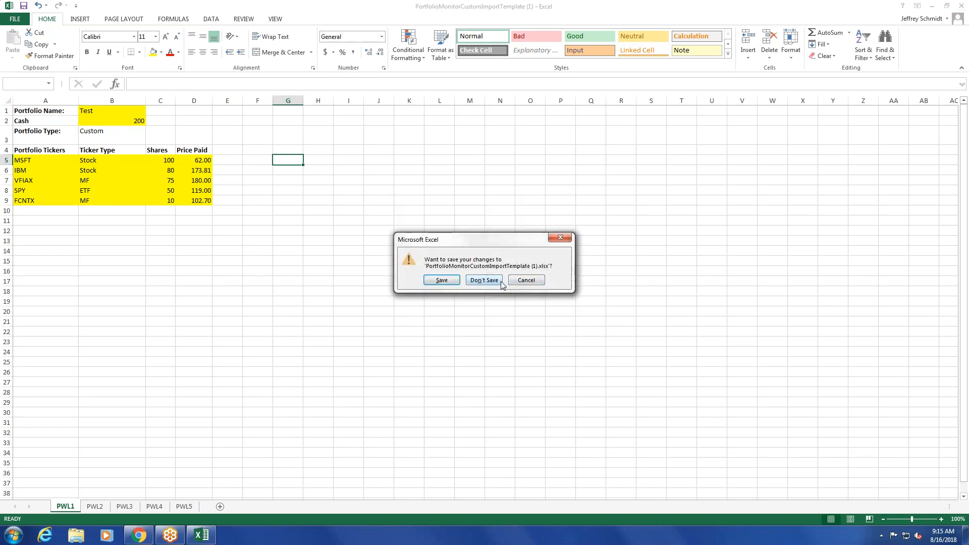
{"action": "left_click", "coordinate": [501, 280]}
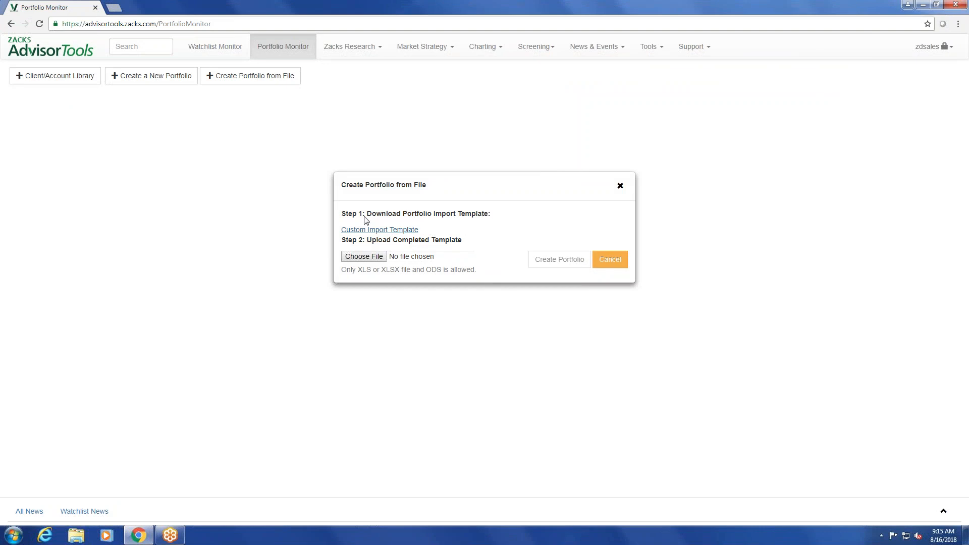
Upload the completed template PortfolioMonitorCustomImportTemplate Test.xlsx and create the portfolio from it.
{"action": "left_click", "coordinate": [368, 260]}
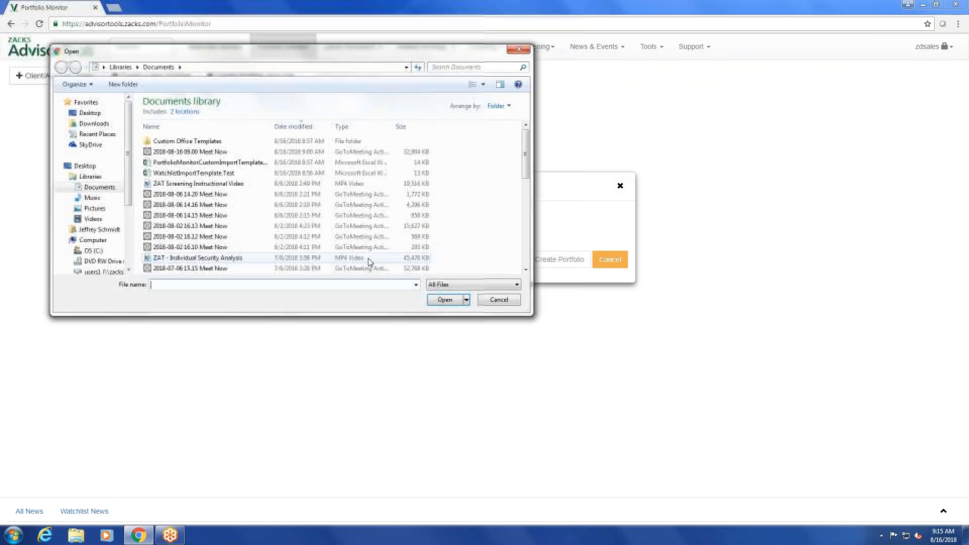
{"action": "double_click", "coordinate": [233, 162]}
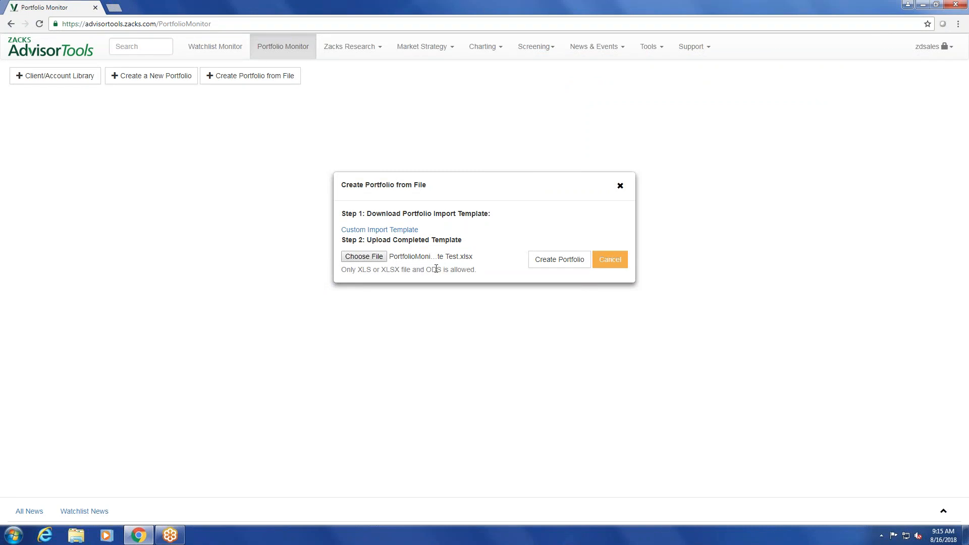
{"action": "left_click", "coordinate": [556, 263]}
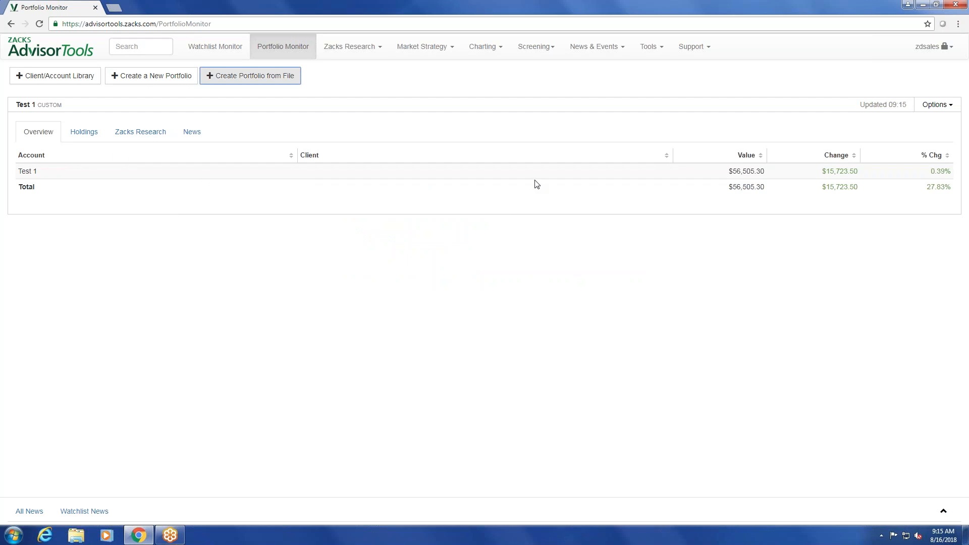
Review the Test 1 portfolio's holdings, Zacks Research, news and overview, and return to its holdings.
{"action": "left_click", "coordinate": [83, 132]}
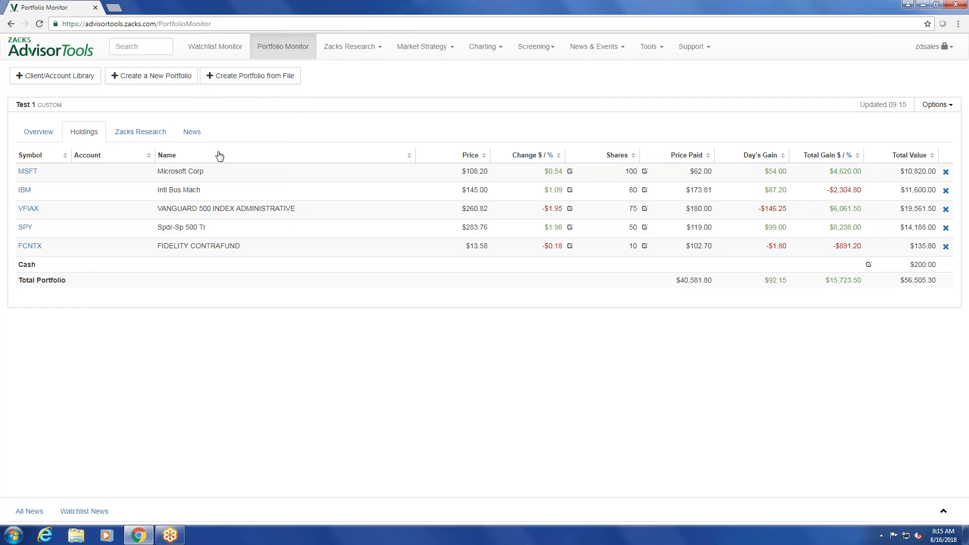
{"action": "left_click", "coordinate": [144, 140]}
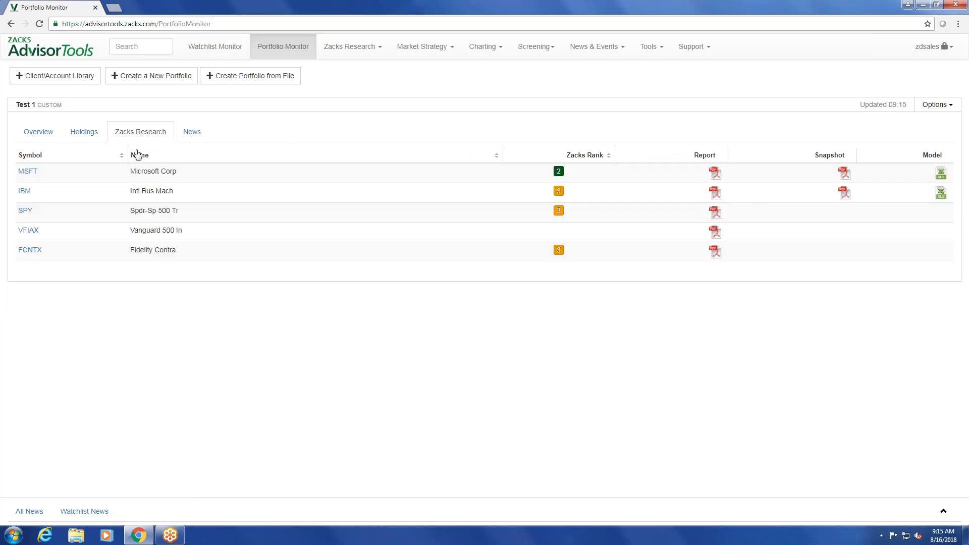
{"action": "left_click", "coordinate": [187, 133]}
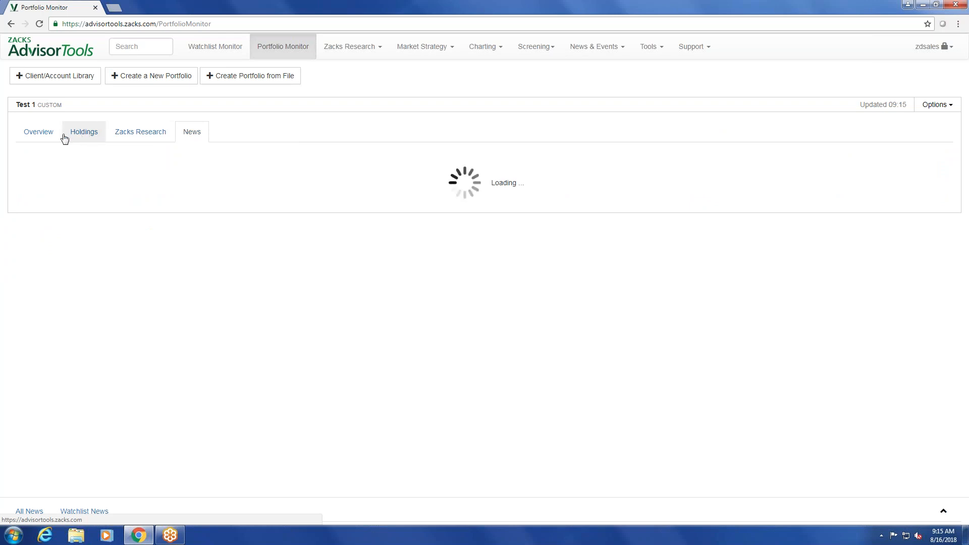
{"action": "left_click", "coordinate": [45, 136]}
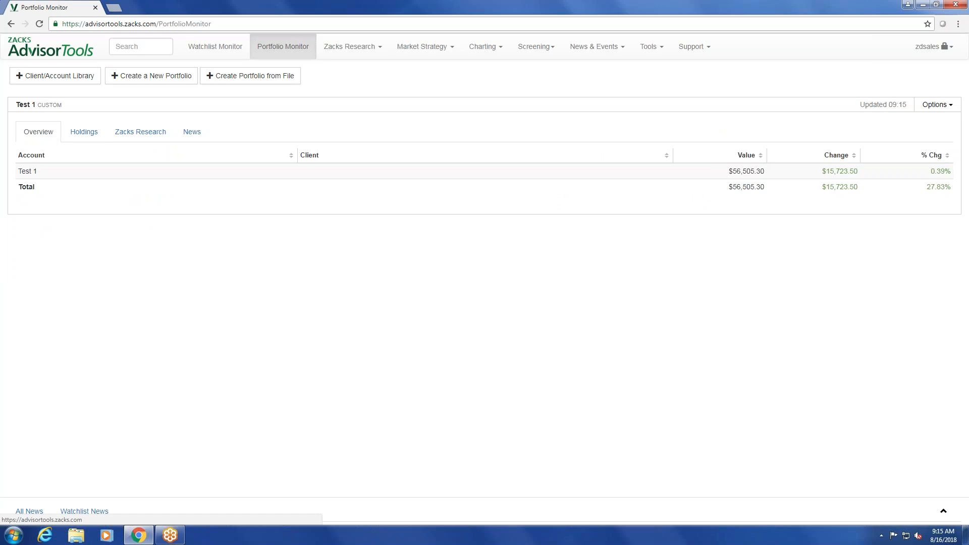
{"action": "left_click", "coordinate": [89, 140]}
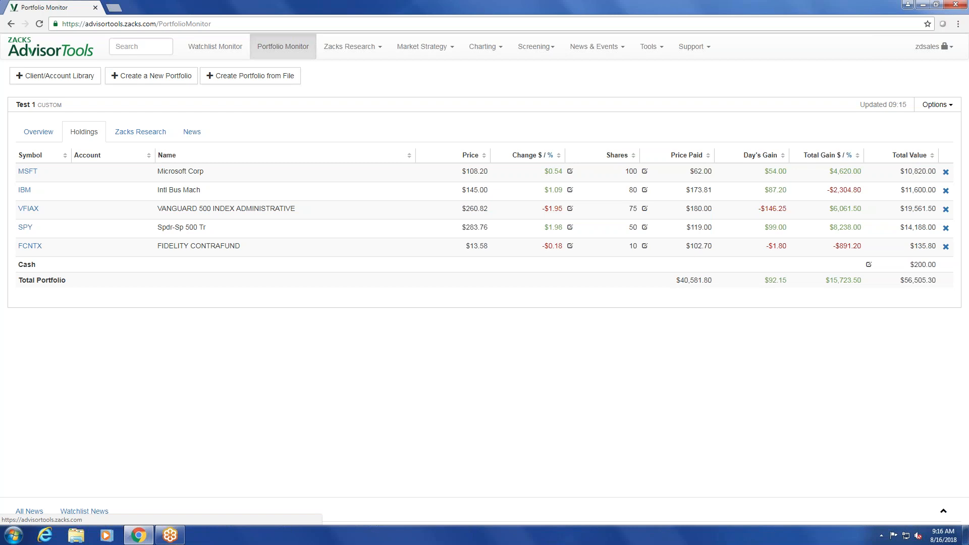
Hide the Test 1 portfolio, and add it back from the Custom category of the Client/Account Library.
{"action": "left_click", "coordinate": [932, 106]}
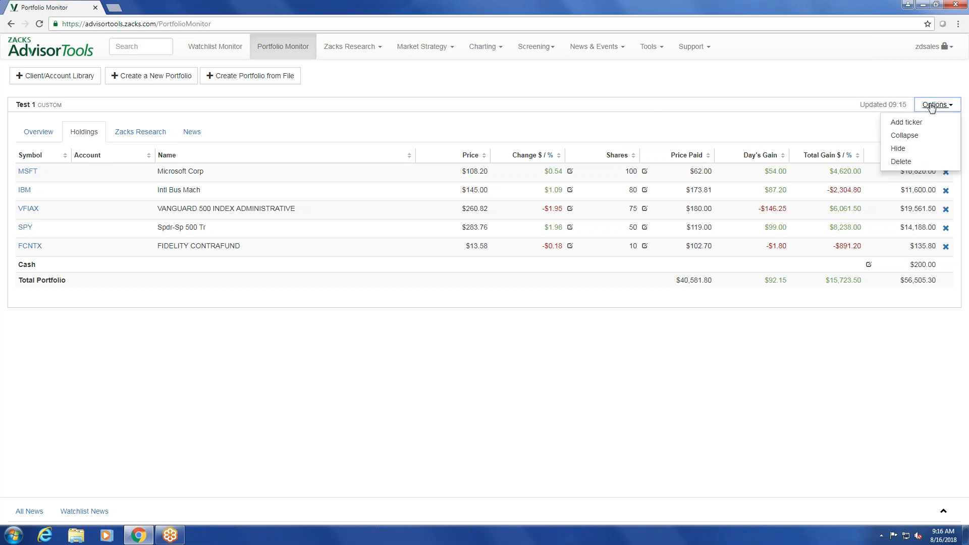
{"action": "left_click", "coordinate": [917, 150]}
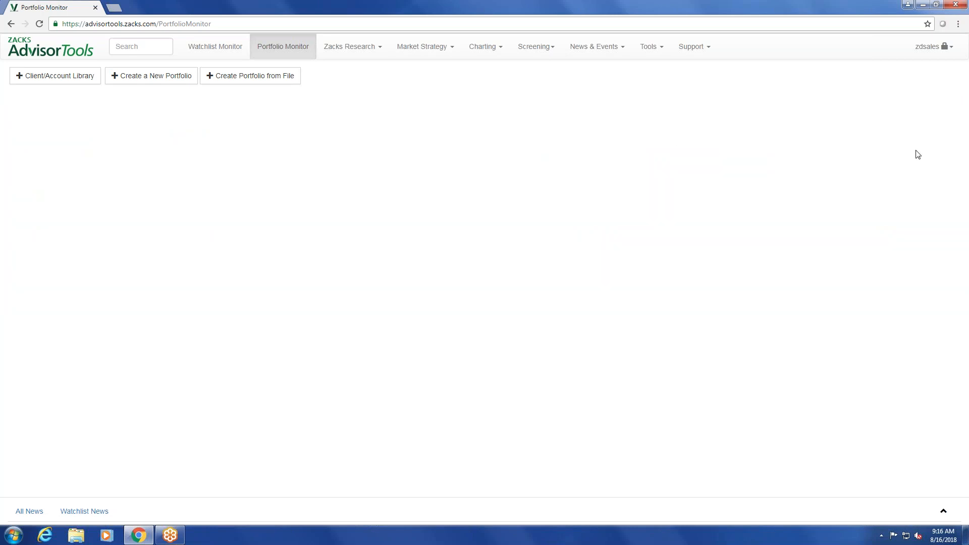
{"action": "left_click", "coordinate": [63, 80]}
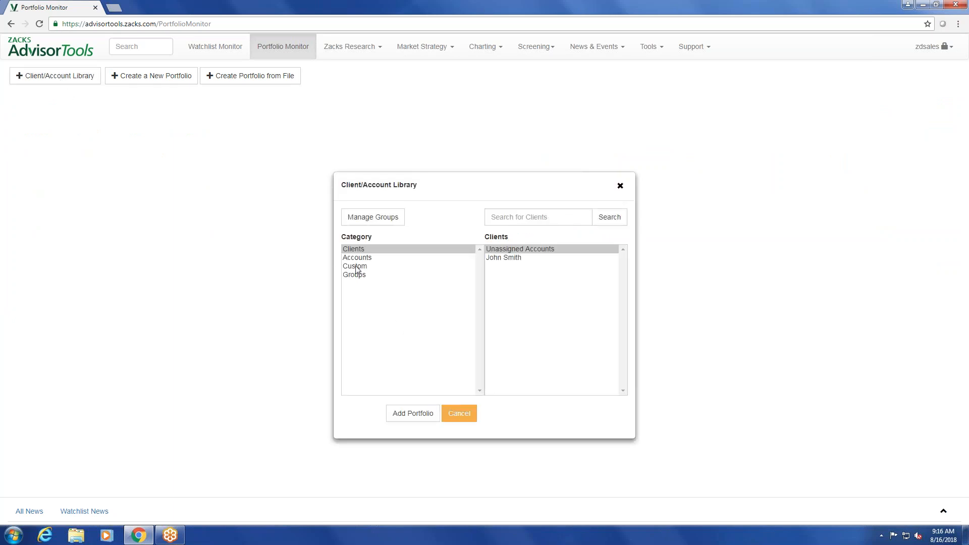
{"action": "left_click", "coordinate": [356, 268]}
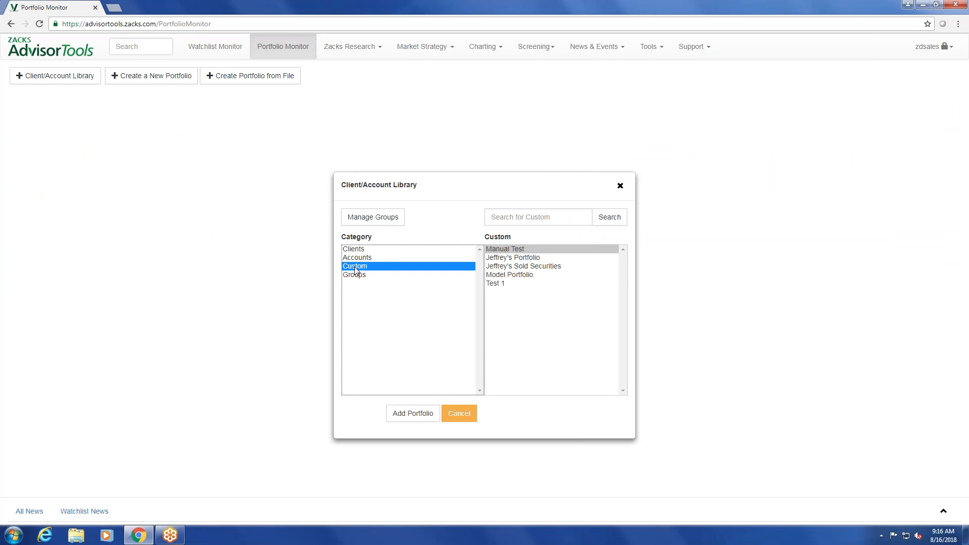
{"action": "left_click", "coordinate": [501, 284]}
{"action": "left_click", "coordinate": [420, 414]}
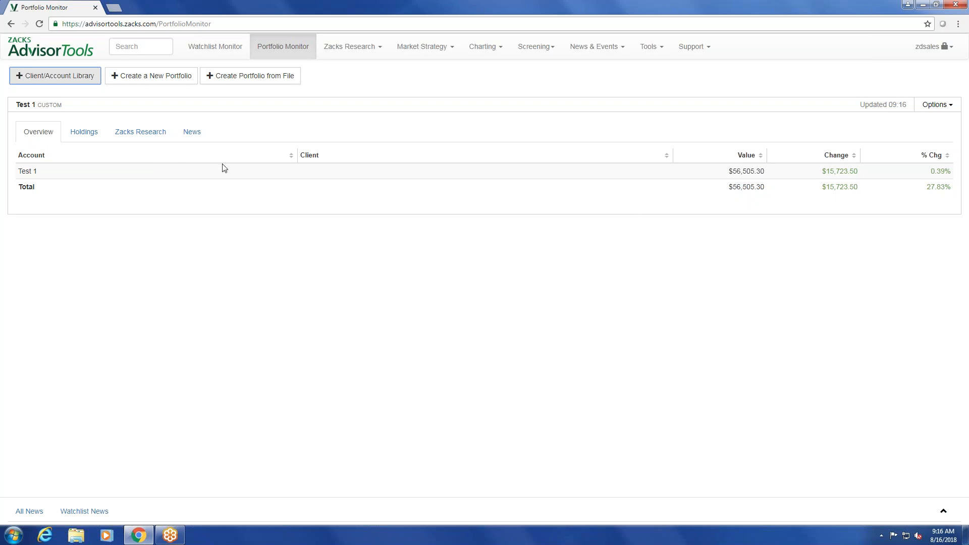
{"action": "left_click", "coordinate": [959, 164]}
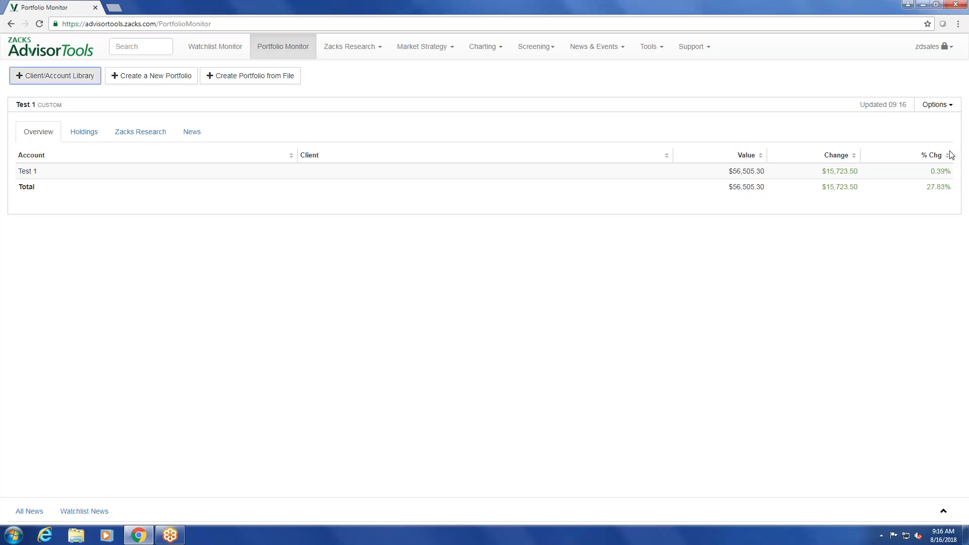